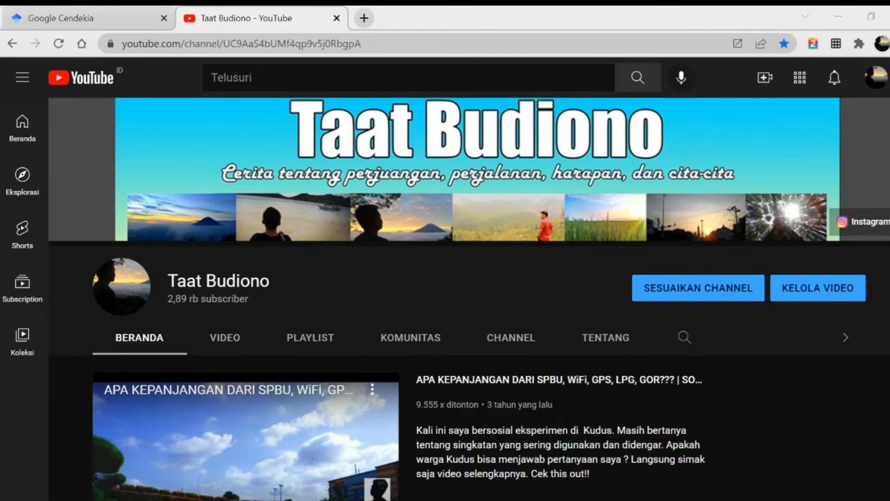
Step: Insert a Mendeley citation for the Septiani 2020 article just before the highlighted (Septiani, 2020) text in the first paragraph
{"action": "left_click", "coordinate": [506, 463]}
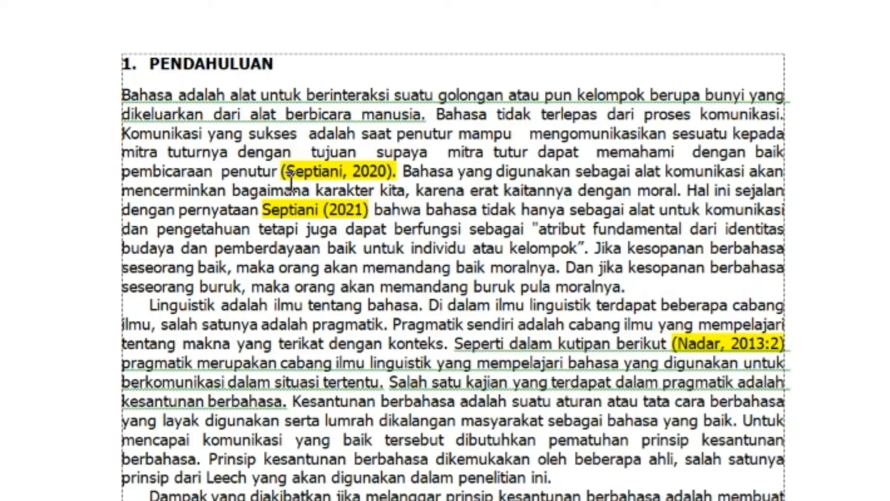
{"action": "left_click_drag", "start_coordinate": [281, 173], "coordinate": [369, 184]}
{"action": "left_click", "coordinate": [285, 172]}
{"action": "left_click_drag", "start_coordinate": [285, 173], "coordinate": [377, 190]}
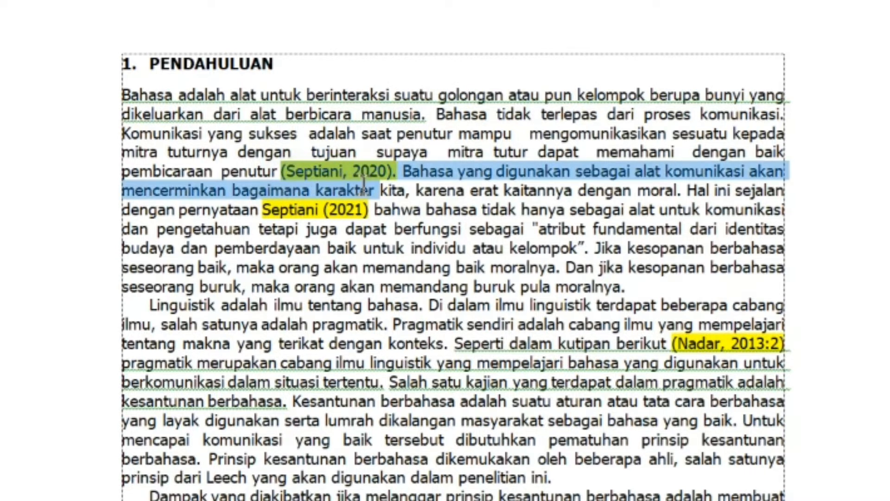
{"action": "left_click", "coordinate": [322, 209]}
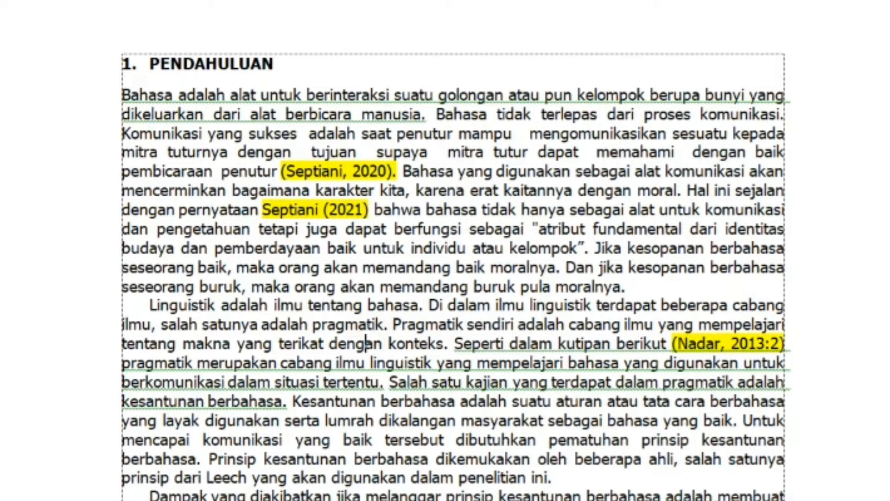
{"action": "left_click", "coordinate": [283, 171]}
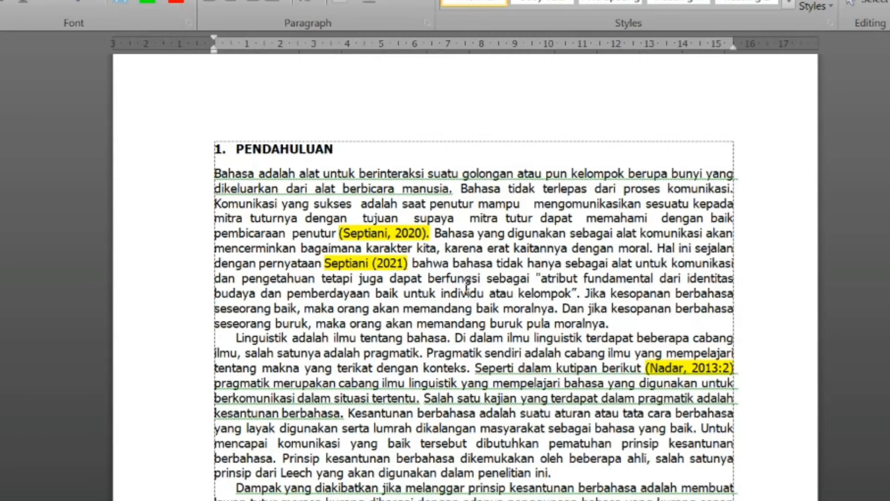
{"action": "left_click_drag", "start_coordinate": [344, 233], "coordinate": [340, 233]}
{"action": "left_click", "coordinate": [341, 233]}
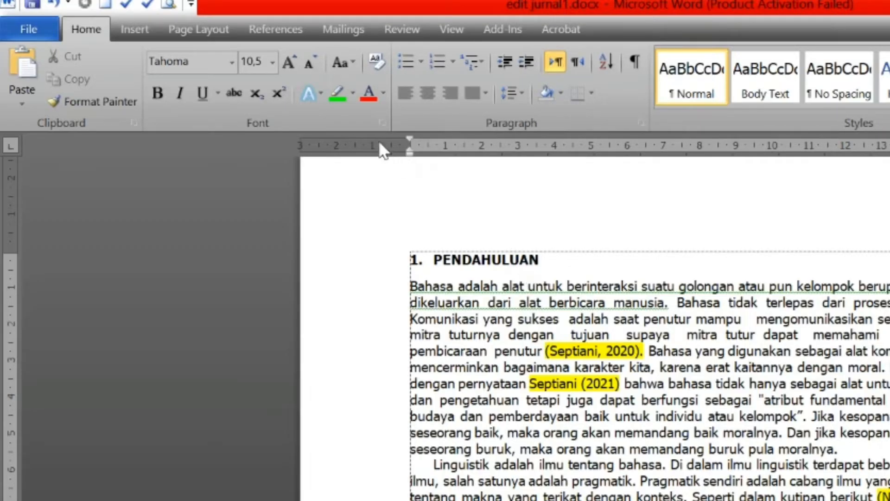
{"action": "left_click", "coordinate": [274, 30]}
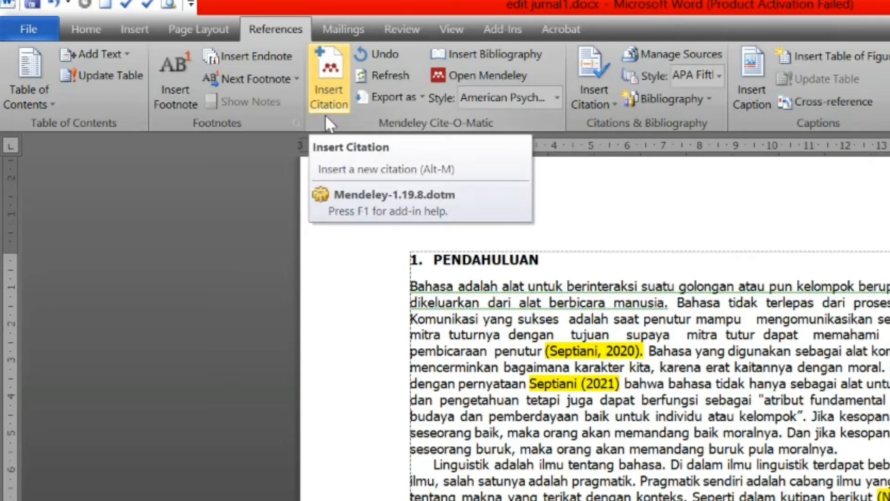
{"action": "left_click", "coordinate": [319, 83]}
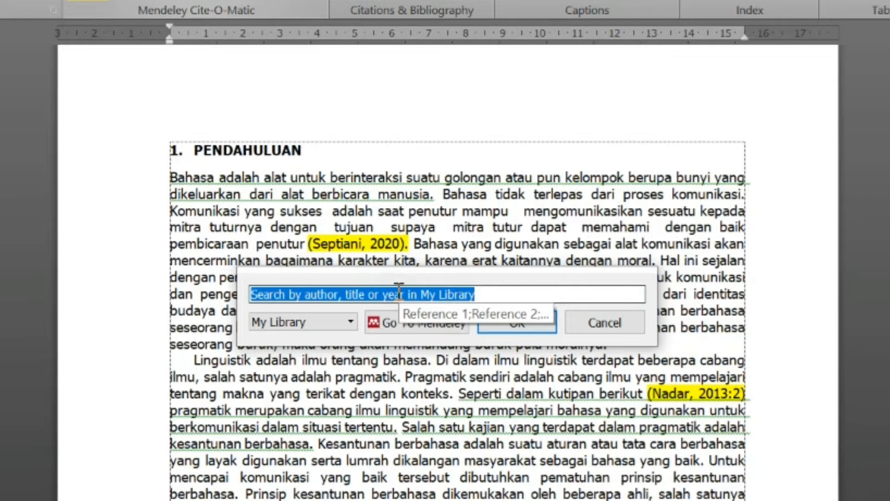
{"action": "type", "text": "septiani"}
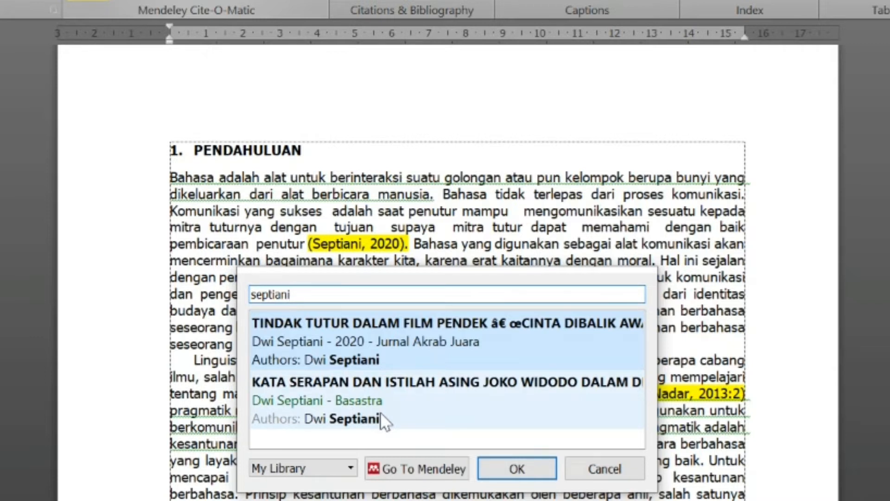
{"action": "left_click", "coordinate": [498, 347]}
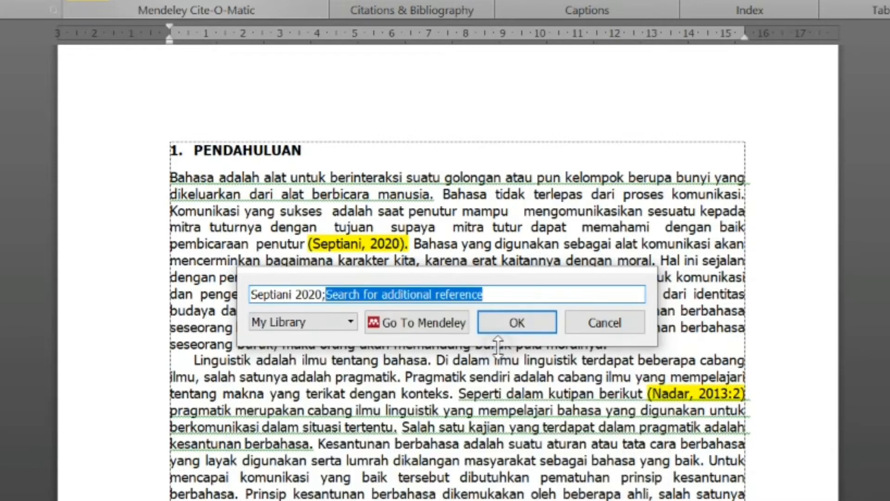
{"action": "left_click", "coordinate": [514, 325]}
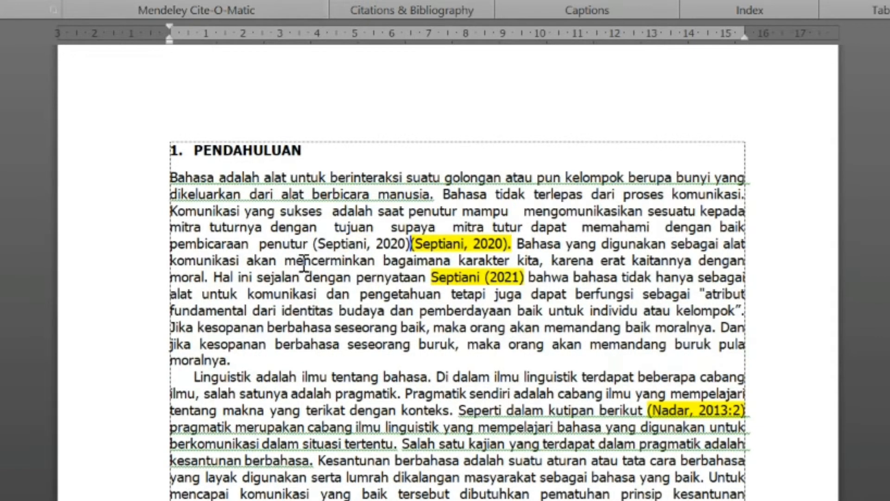
Step: Delete the old highlighted (Septiani, 2020). text and add a period after the new citation
{"action": "left_click", "coordinate": [318, 246]}
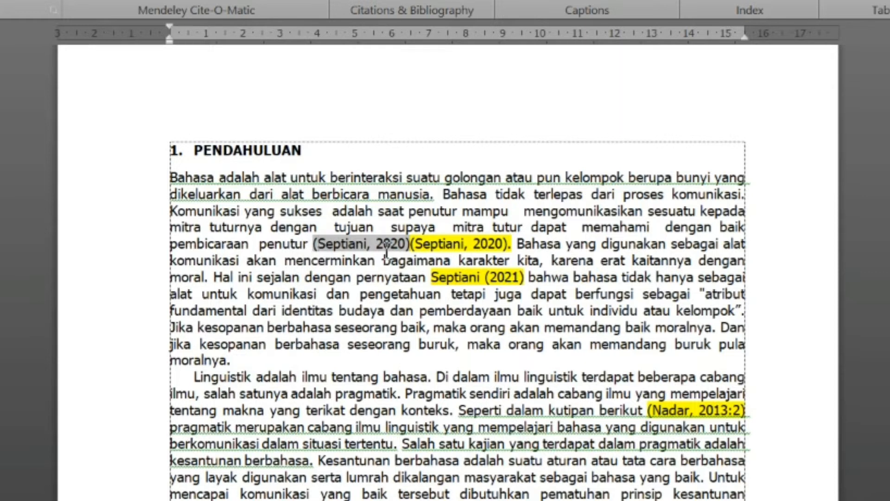
{"action": "left_click", "coordinate": [446, 247]}
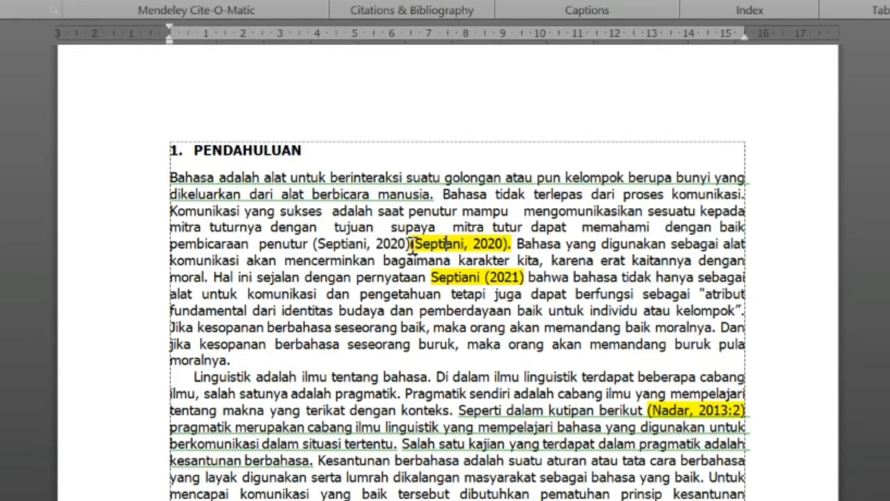
{"action": "left_click", "coordinate": [375, 245]}
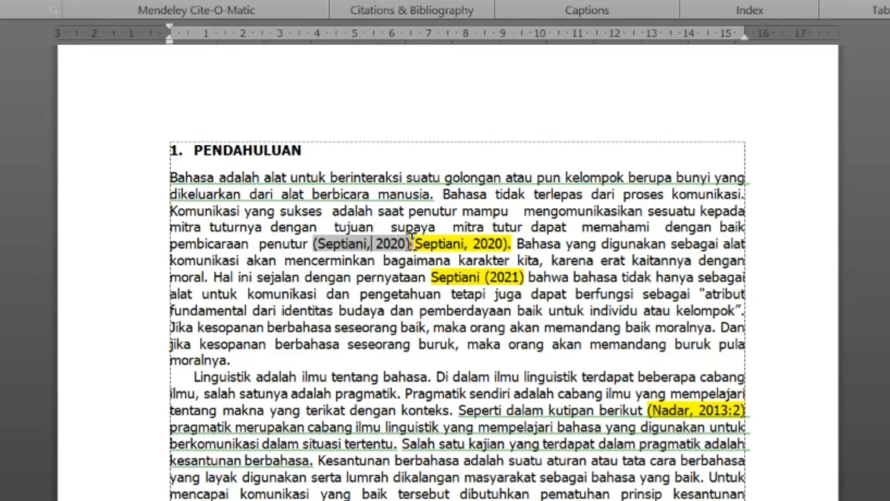
{"action": "left_click_drag", "start_coordinate": [412, 237], "coordinate": [497, 255]}
{"action": "left_click", "coordinate": [511, 244]}
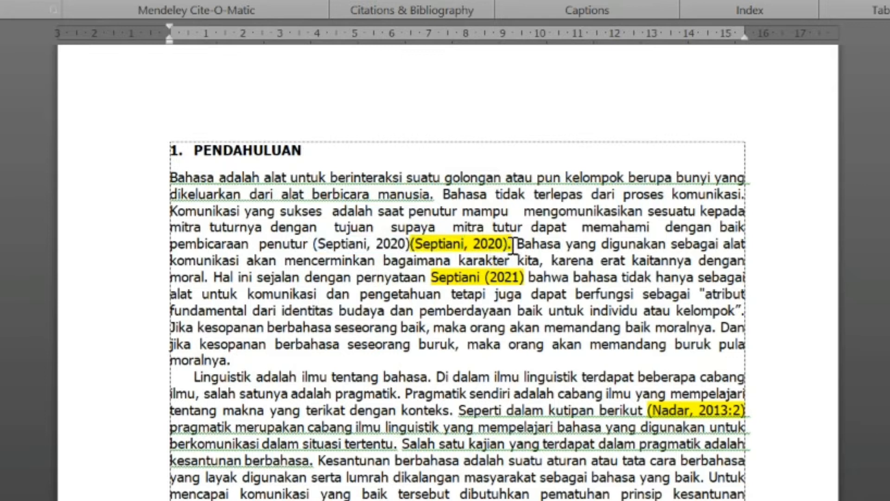
{"action": "key", "text": "shift+Left"}
{"action": "key", "text": "shift+Left"}
{"action": "key", "text": "shift+Left"}
{"action": "key", "text": "shift+Left"}
{"action": "key", "text": "shift+Left"}
{"action": "key", "text": "shift+Left"}
{"action": "key", "text": "shift+Left"}
{"action": "key", "text": "shift+Left"}
{"action": "key", "text": "shift+Left"}
{"action": "key", "text": "shift+Left"}
{"action": "key", "text": "shift+Left"}
{"action": "key", "text": "shift+Left"}
{"action": "key", "text": "shift+Left"}
{"action": "key", "text": "shift+Left"}
{"action": "key", "text": "shift+Left"}
{"action": "key", "text": "shift+Left"}
{"action": "key", "text": "shift+Left"}
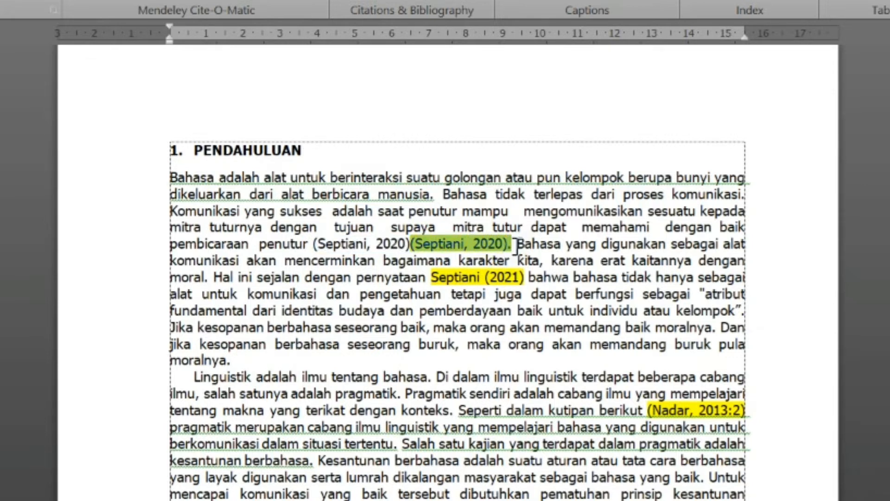
{"action": "key", "text": "Delete"}
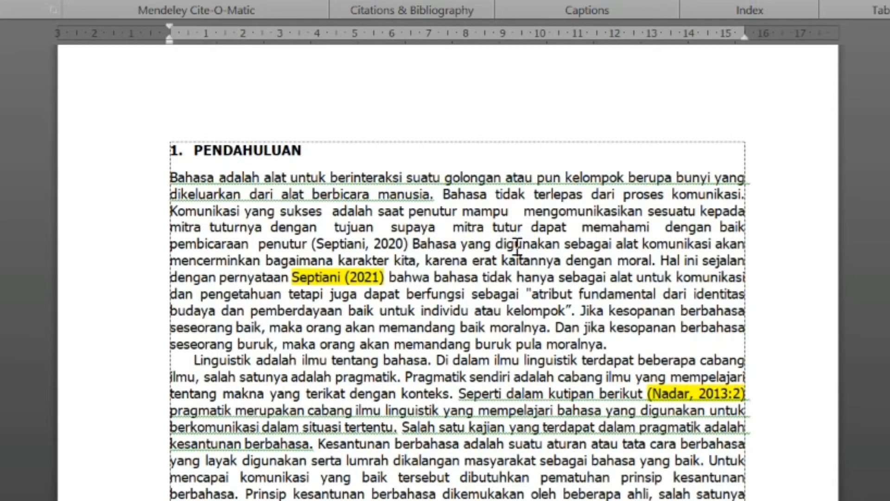
{"action": "type", "text": "."}
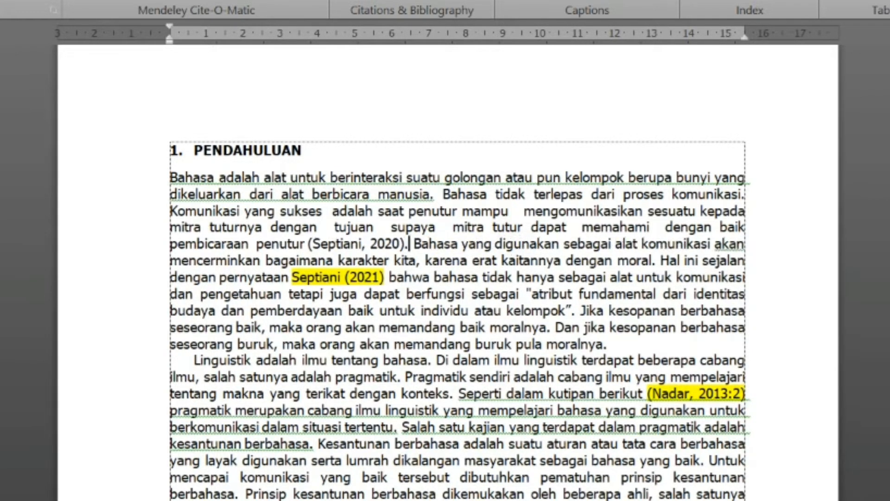
{"action": "key", "text": "Left"}
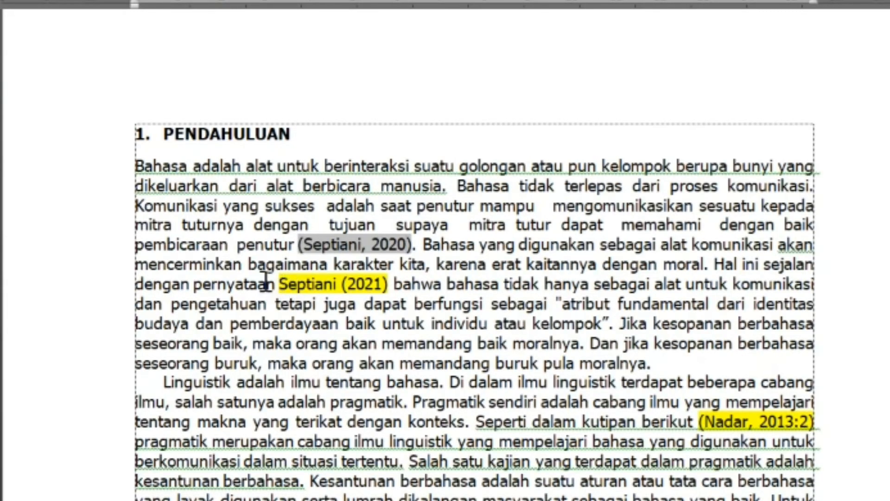
Step: Insert a Mendeley citation for the Septiani Basastra article before the highlighted Septiani (2021)
{"action": "left_click", "coordinate": [280, 283]}
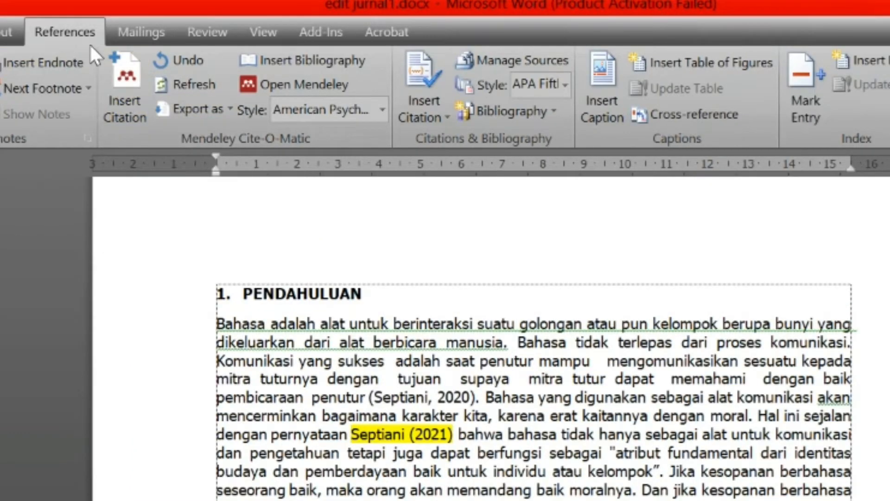
{"action": "left_click", "coordinate": [129, 90]}
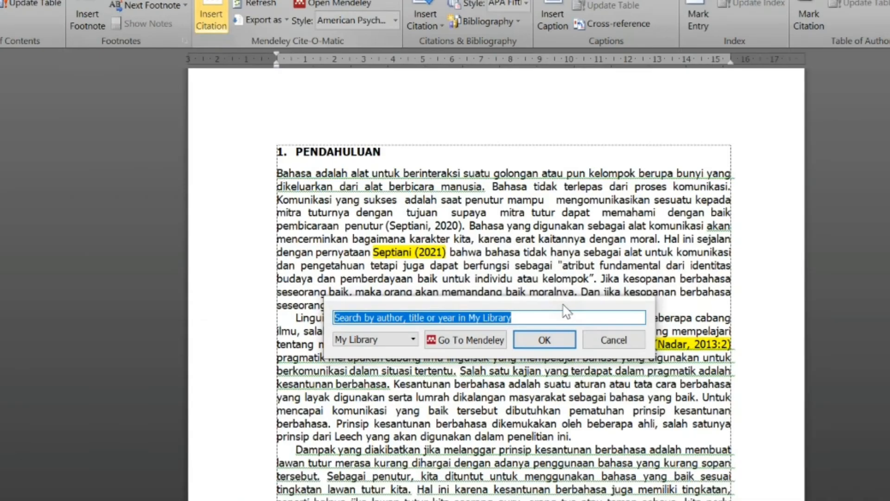
{"action": "type", "text": "septiani"}
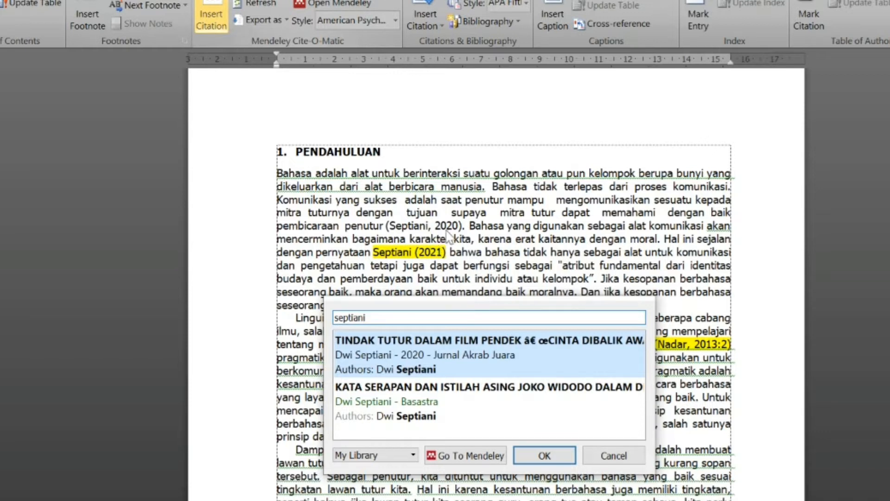
{"action": "left_click", "coordinate": [468, 416]}
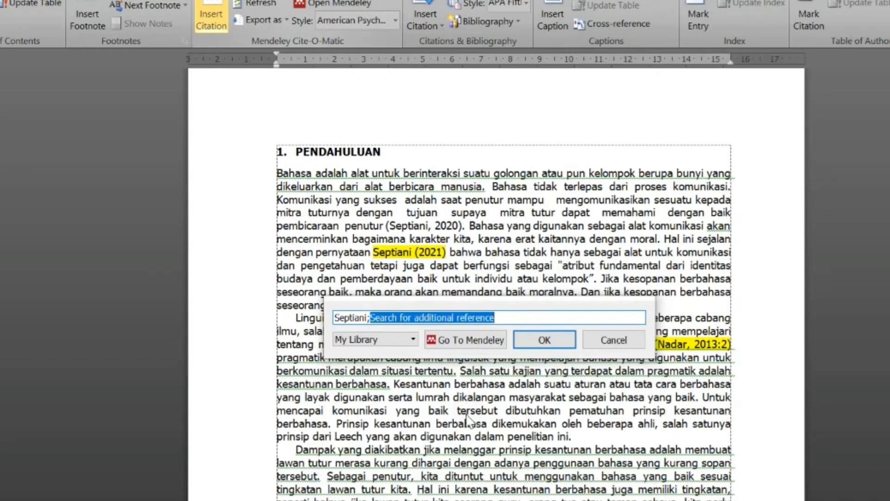
{"action": "left_click", "coordinate": [547, 341]}
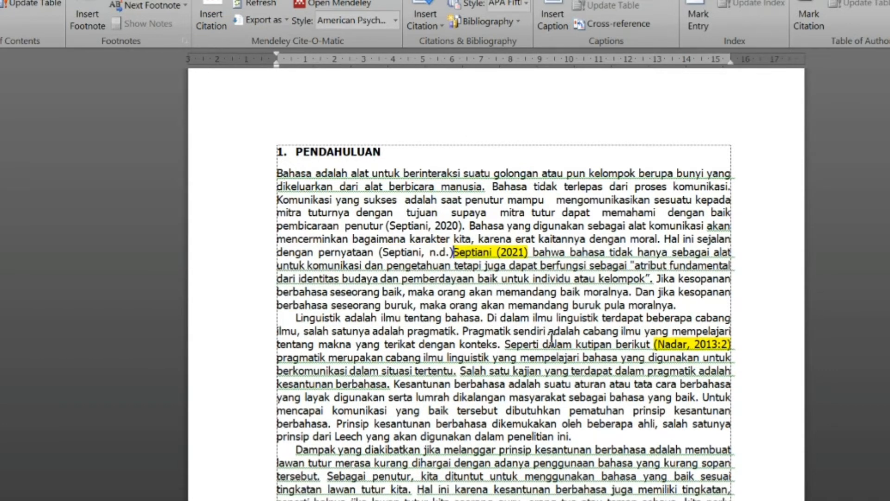
Step: Open Mendeley Desktop, select the Septiani (n.d.) Basastra entry and copy its full title
{"action": "left_click", "coordinate": [414, 253]}
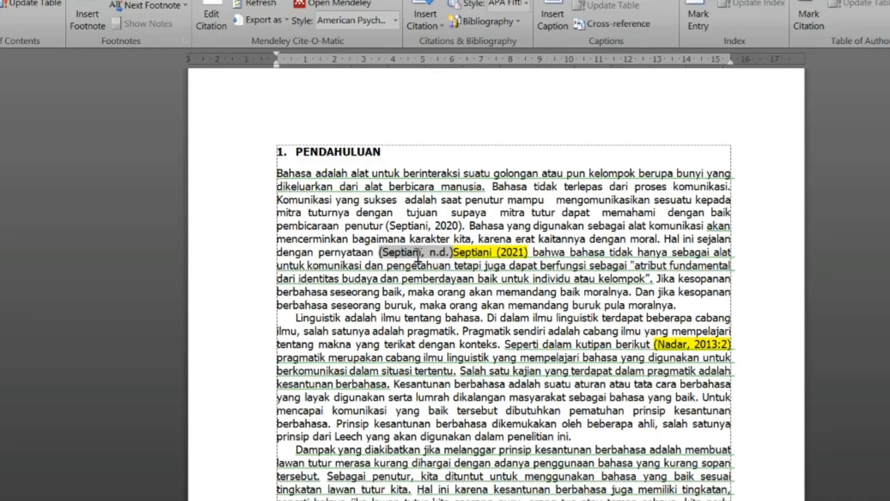
{"action": "mouse_move", "coordinate": [714, 500]}
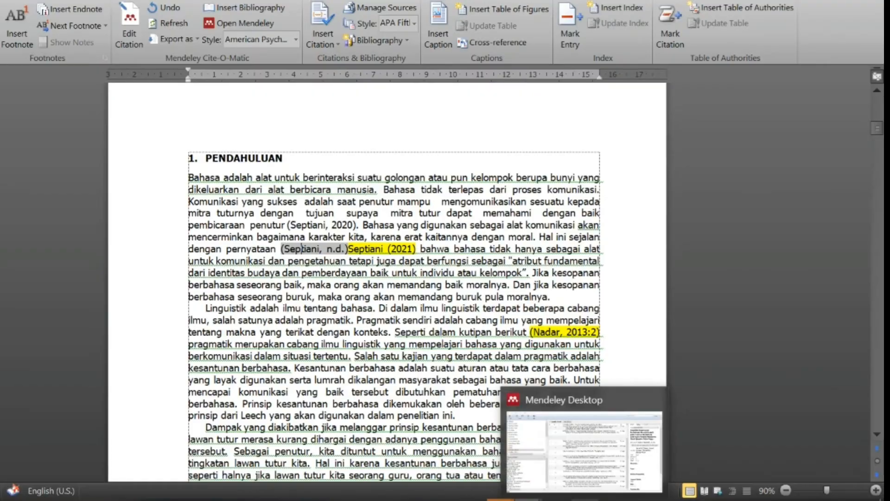
{"action": "left_click", "coordinate": [584, 500]}
{"action": "left_click", "coordinate": [834, 0]}
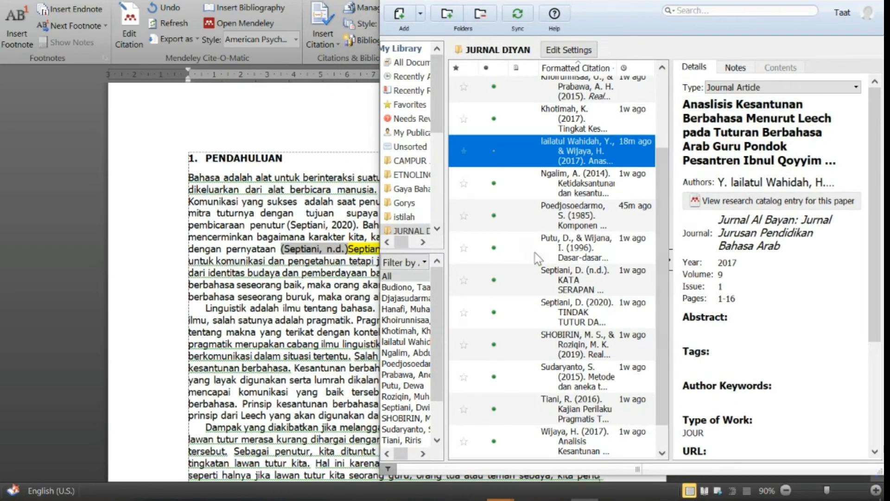
{"action": "scroll", "coordinate": [589, 243], "scroll_direction": "up", "scroll_amount": 3}
{"action": "scroll", "coordinate": [589, 243], "scroll_direction": "down", "scroll_amount": 4}
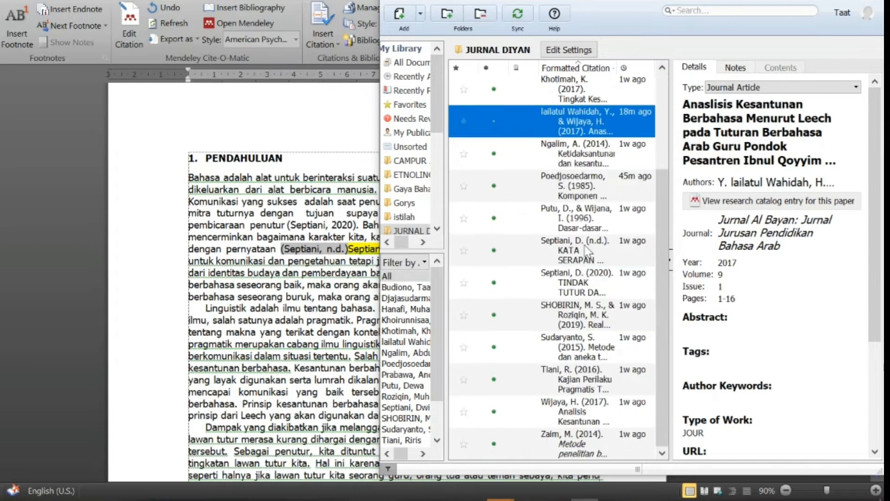
{"action": "left_click", "coordinate": [583, 245]}
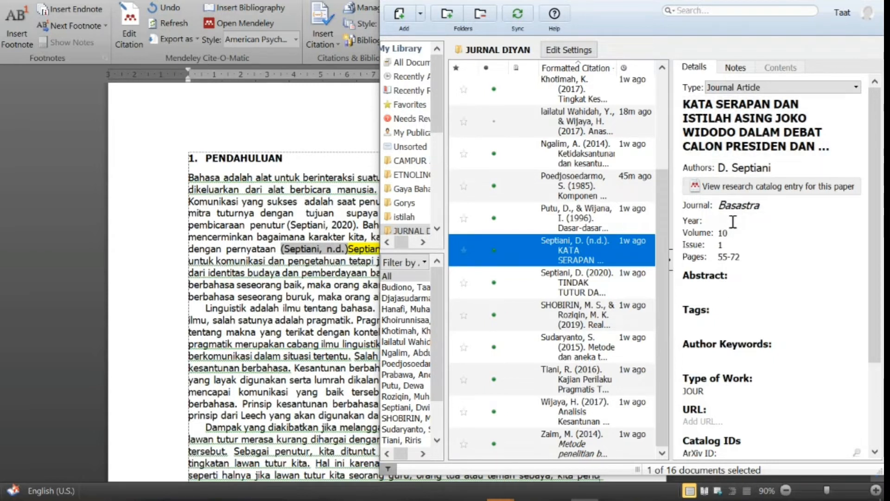
{"action": "left_click", "coordinate": [742, 142]}
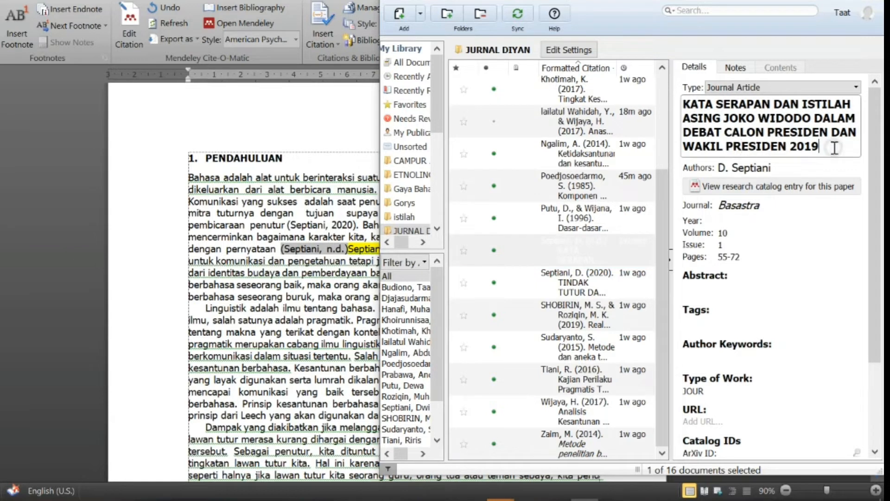
{"action": "left_click_drag", "start_coordinate": [832, 147], "coordinate": [681, 95]}
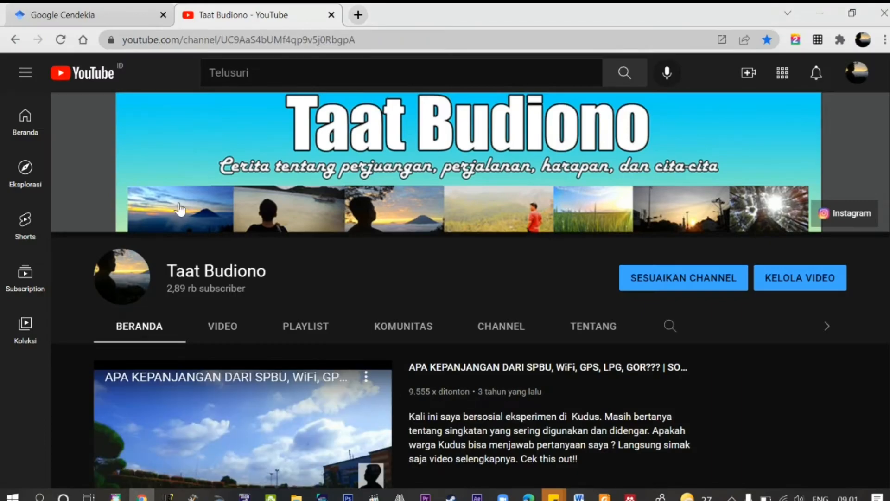
Step: Switch to the Google Cendekia tab, search the copied article title, and download the matching result's RefMan citation
{"action": "left_click", "coordinate": [139, 16]}
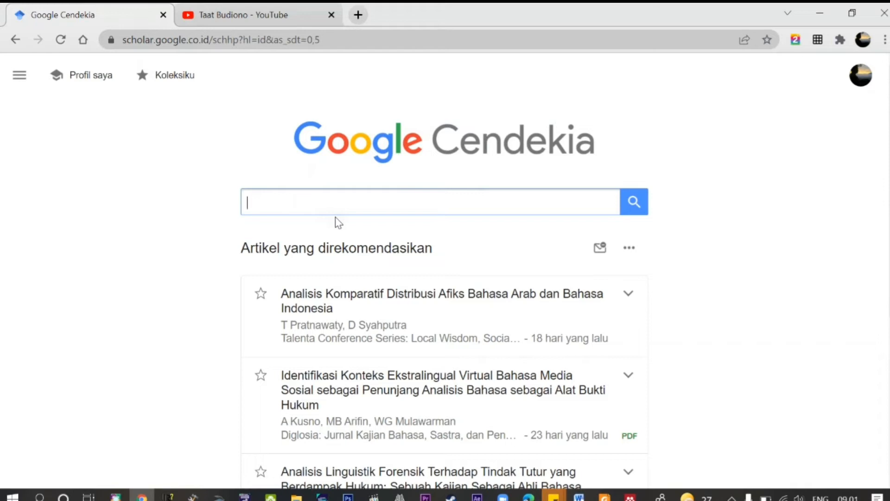
{"action": "key", "text": "ctrl+v"}
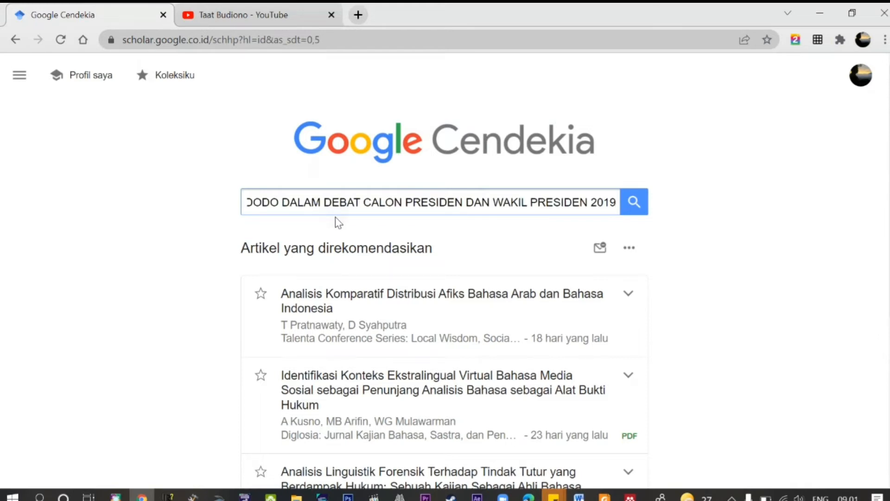
{"action": "key", "text": "Return"}
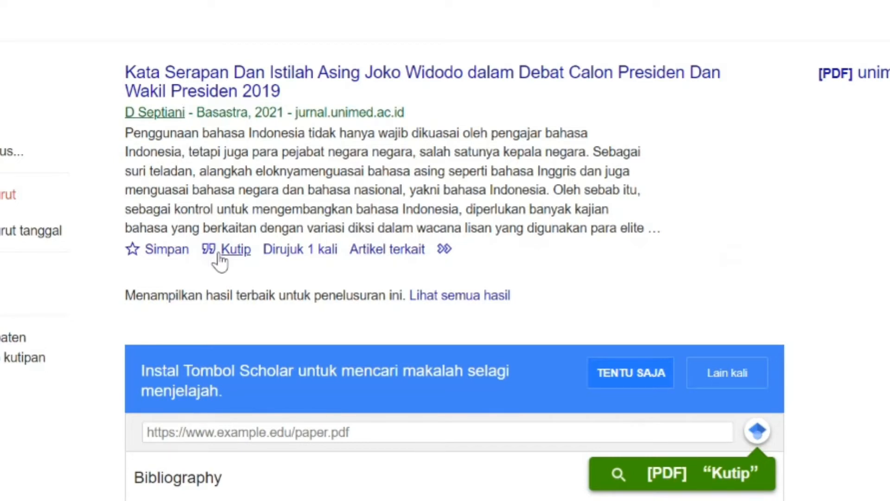
{"action": "left_click", "coordinate": [217, 256]}
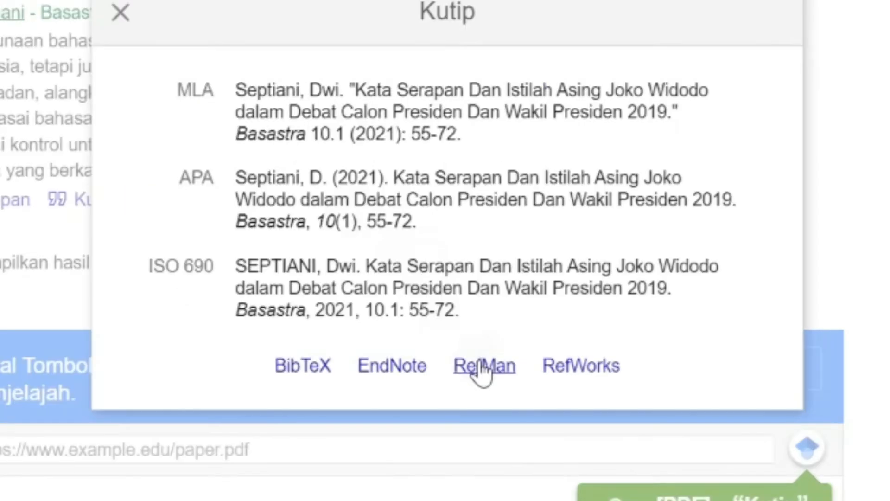
{"action": "left_click", "coordinate": [480, 365]}
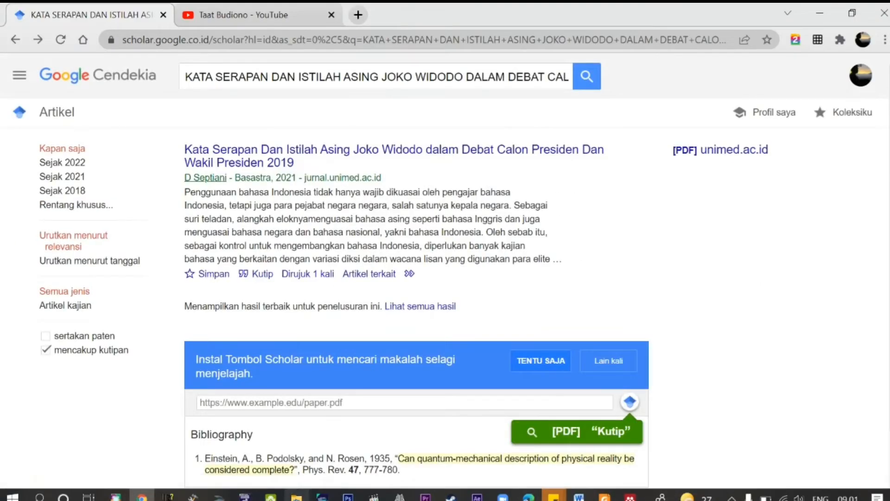
Step: Import the downloaded scholar (8).ris file from the Downloads folder into the JURNAL DIYAN Mendeley library
{"action": "left_click", "coordinate": [297, 497]}
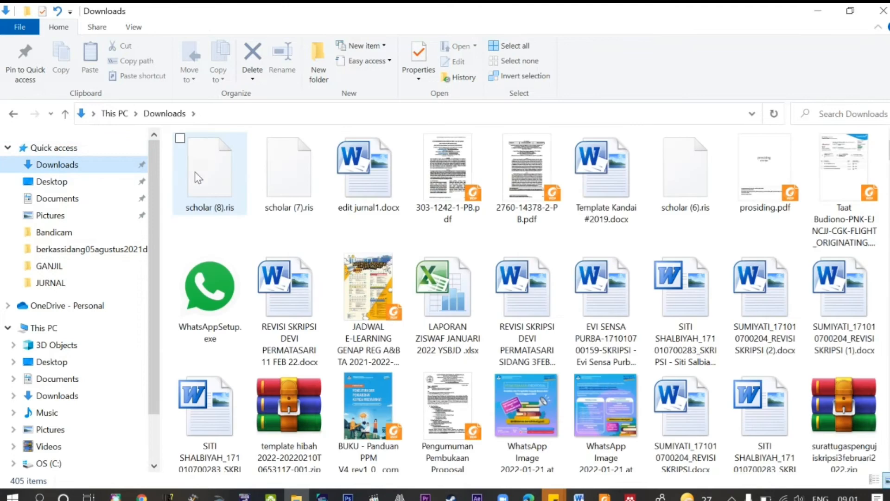
{"action": "left_click", "coordinate": [197, 169]}
{"action": "left_click", "coordinate": [629, 496]}
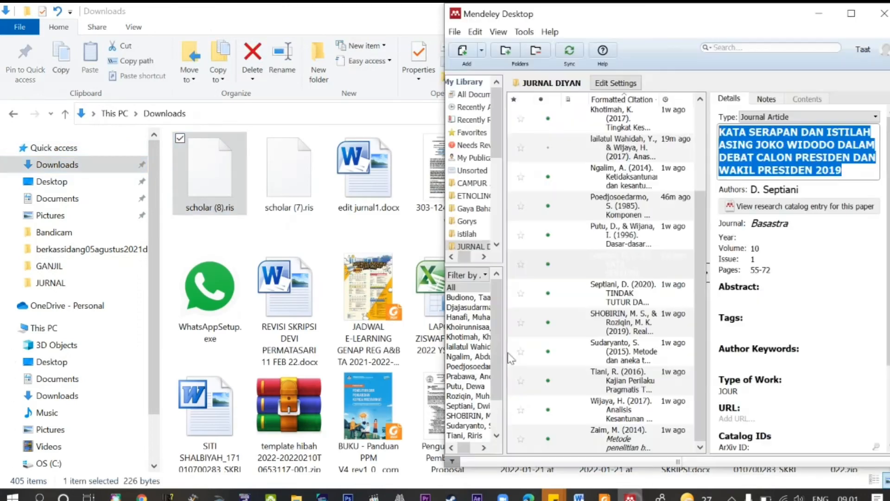
{"action": "left_click_drag", "start_coordinate": [209, 172], "coordinate": [611, 237]}
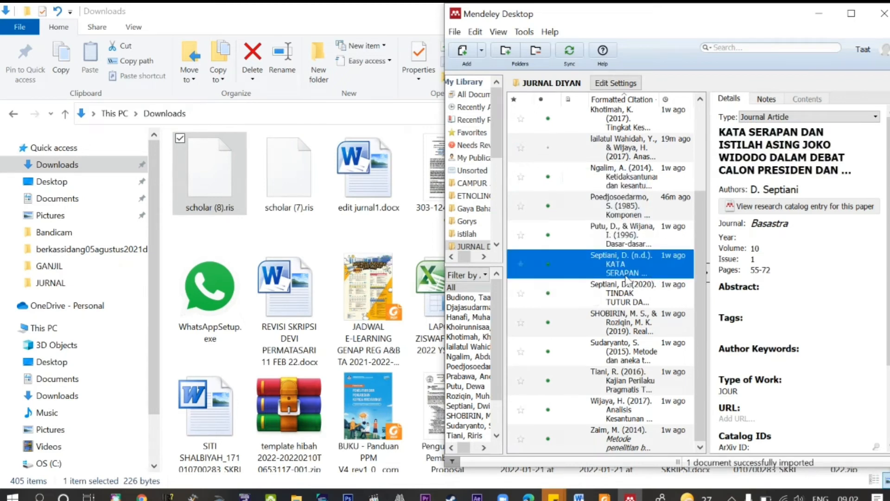
{"action": "scroll", "coordinate": [594, 253], "scroll_direction": "up", "scroll_amount": 1}
{"action": "scroll", "coordinate": [593, 254], "scroll_direction": "up", "scroll_amount": 1}
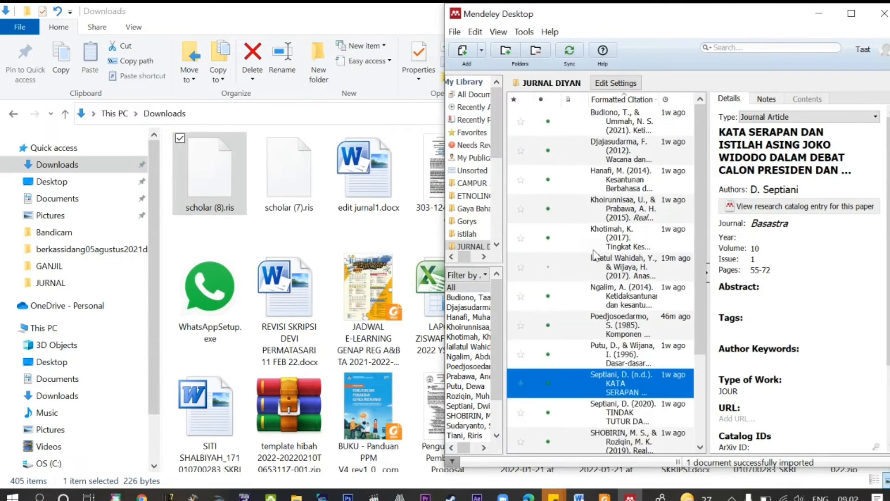
{"action": "scroll", "coordinate": [594, 251], "scroll_direction": "down", "scroll_amount": 2}
{"action": "left_click_drag", "start_coordinate": [203, 188], "coordinate": [650, 289]}
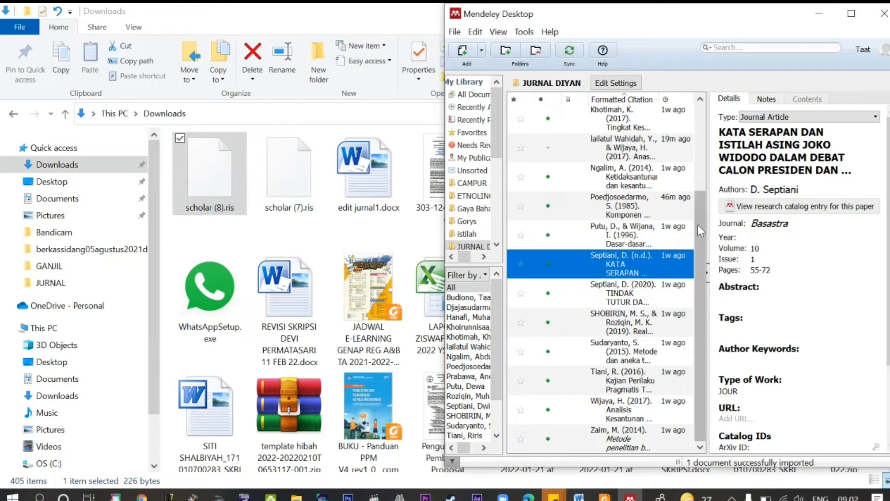
{"action": "mouse_move", "coordinate": [698, 226]}
{"action": "left_mouse_down"}
{"action": "mouse_move", "coordinate": [696, 189]}
{"action": "mouse_move", "coordinate": [693, 224]}
{"action": "left_mouse_up"}
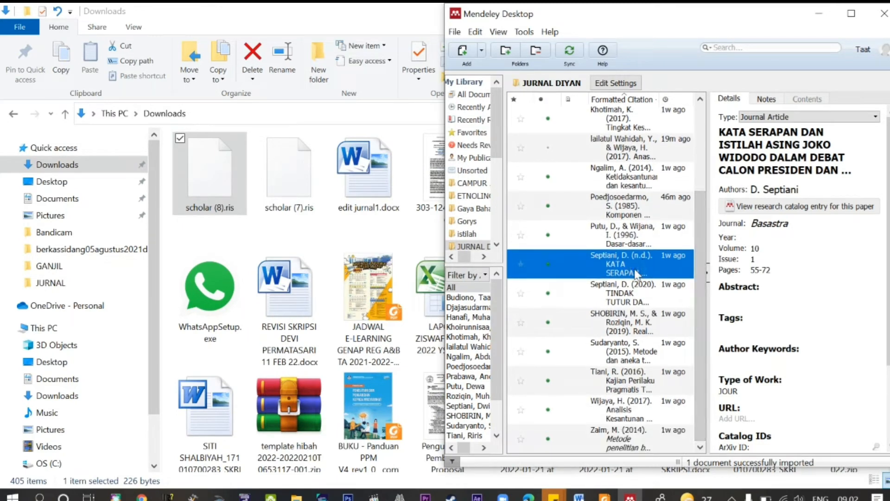
Step: Check the article's publication year on Google Cendekia and set the Septiani Basastra entry's year to 2021
{"action": "left_click", "coordinate": [763, 237]}
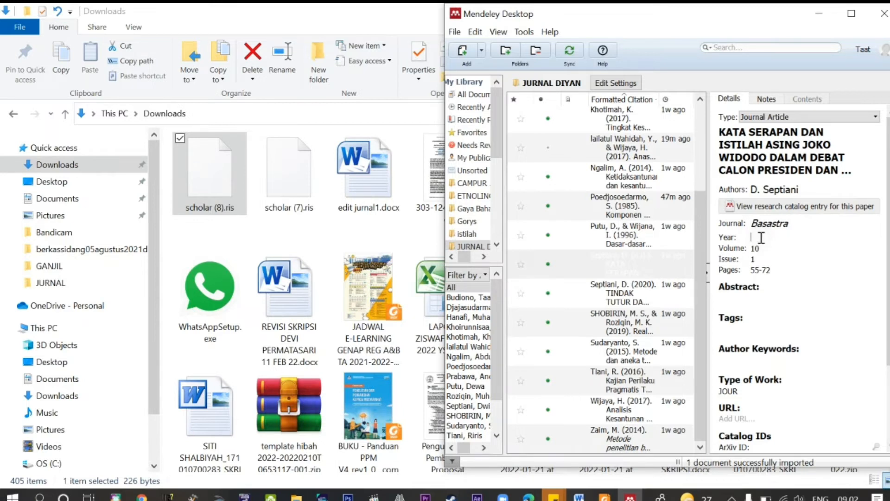
{"action": "left_click", "coordinate": [142, 496]}
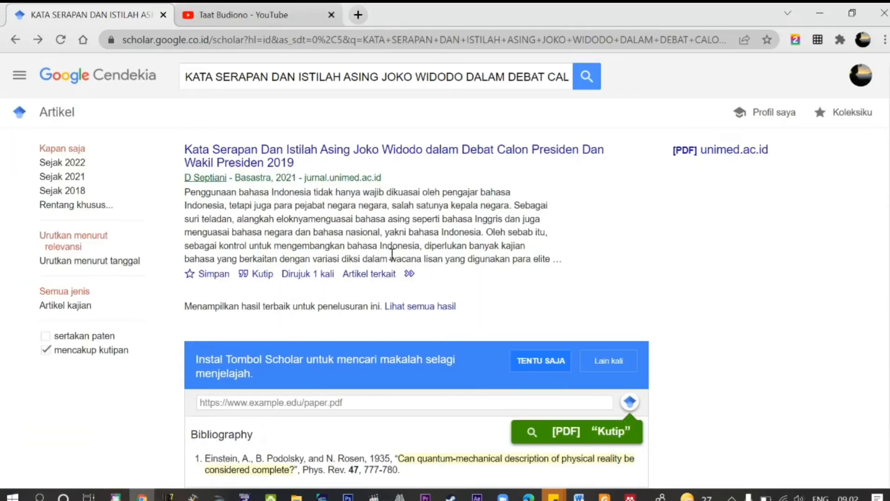
{"action": "left_click_drag", "start_coordinate": [275, 177], "coordinate": [297, 177]}
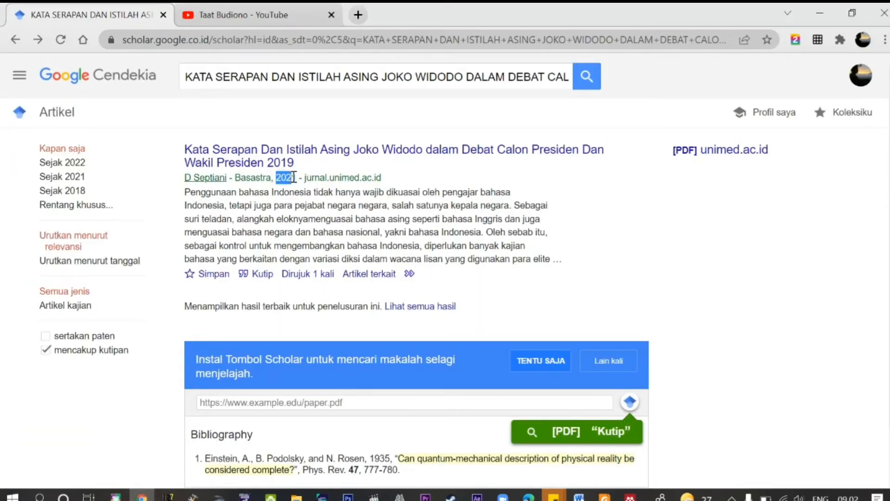
{"action": "left_click", "coordinate": [829, 12]}
{"action": "left_click", "coordinate": [790, 244]}
{"action": "type", "text": "2021"}
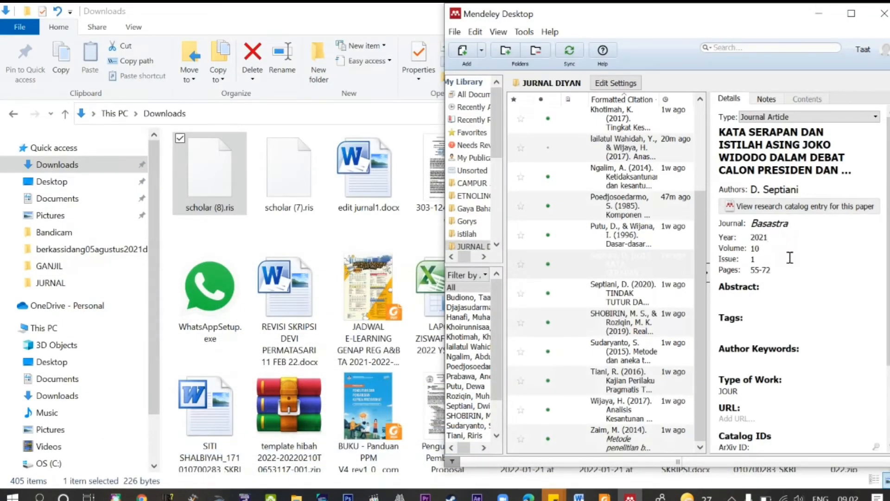
{"action": "scroll", "coordinate": [825, 280], "scroll_direction": "down", "scroll_amount": 5}
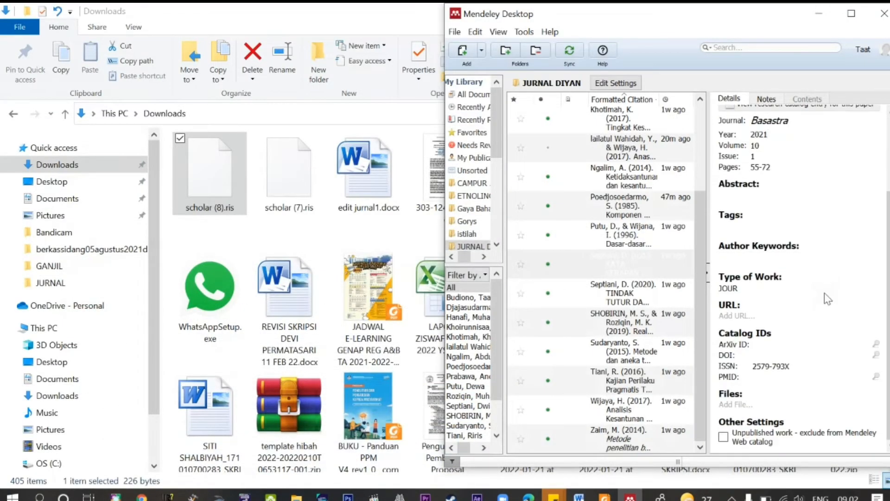
{"action": "scroll", "coordinate": [824, 294], "scroll_direction": "up", "scroll_amount": 5}
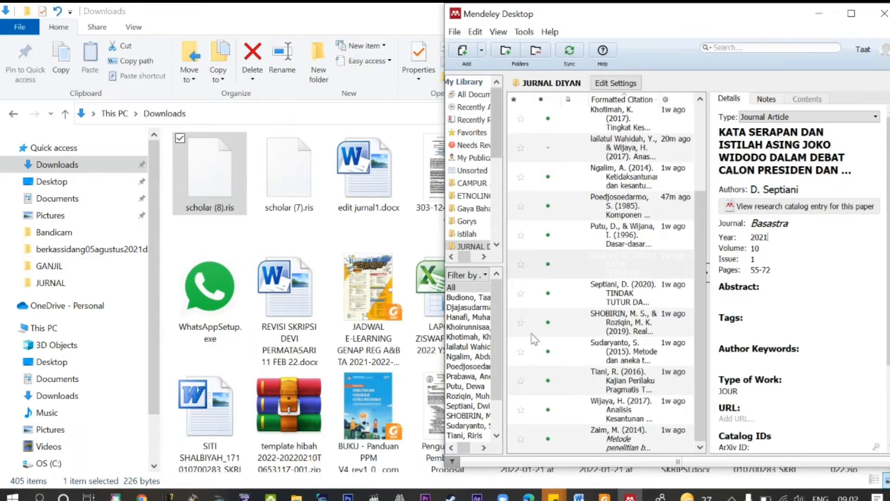
Step: In the Word article, insert a Mendeley citation for the Septiani 2021 Basastra article before the old Septiani citation
{"action": "left_click", "coordinate": [579, 496]}
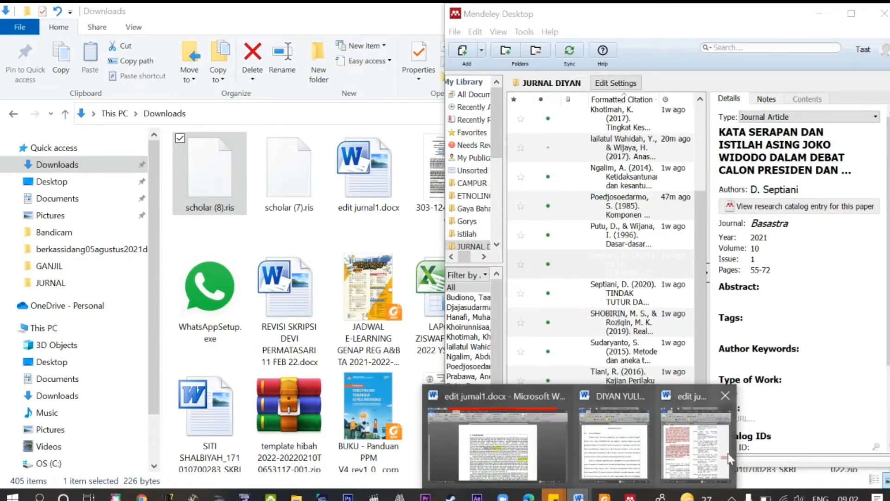
{"action": "left_click", "coordinate": [541, 455]}
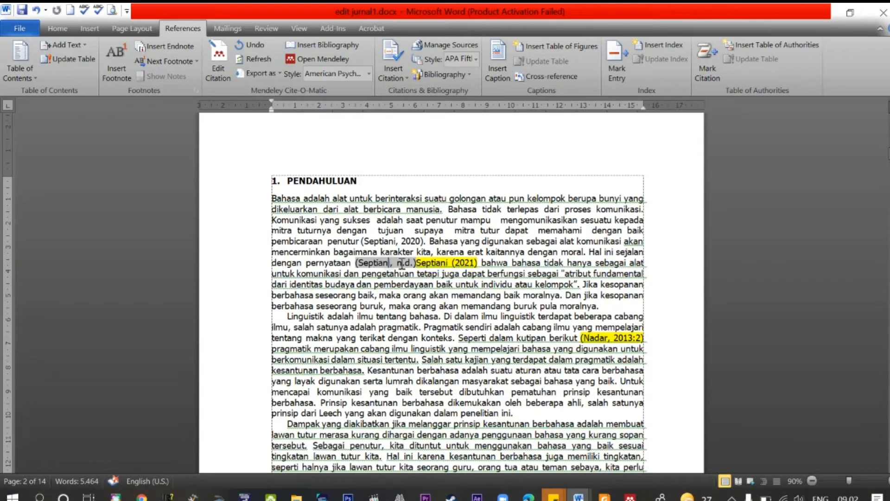
{"action": "left_click_drag", "start_coordinate": [356, 263], "coordinate": [480, 263]}
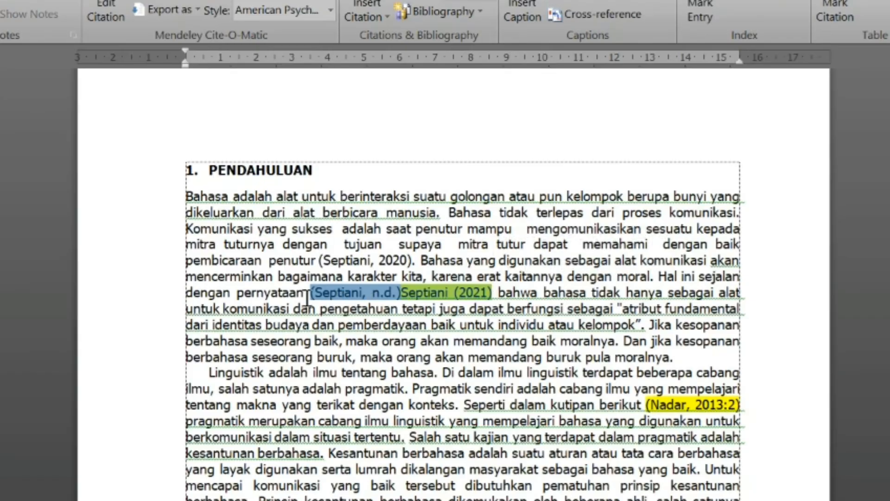
{"action": "left_click", "coordinate": [308, 293]}
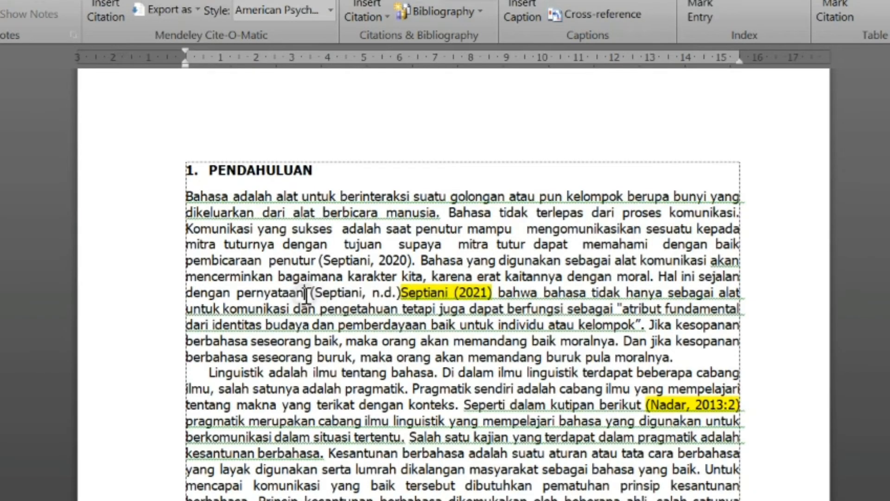
{"action": "left_click", "coordinate": [313, 293]}
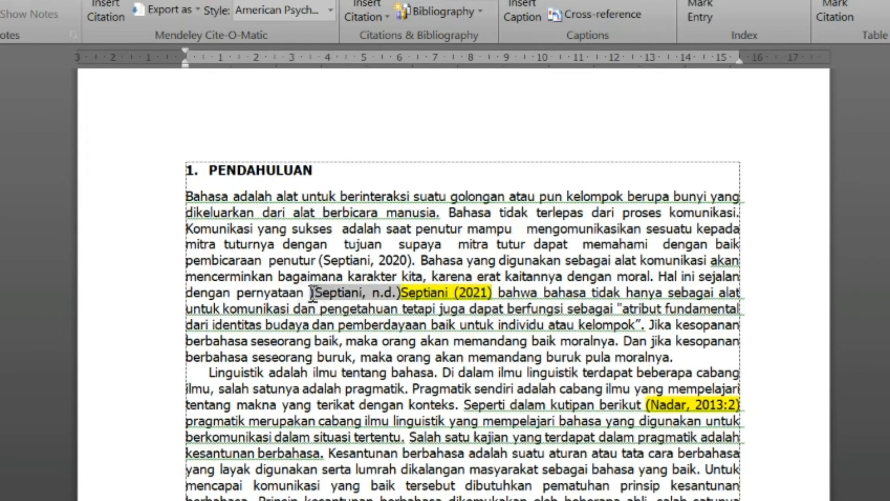
{"action": "left_click", "coordinate": [306, 292]}
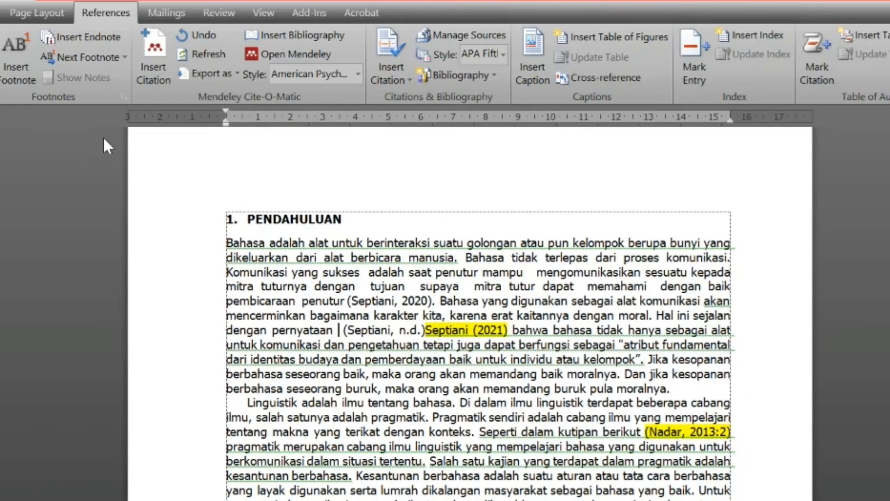
{"action": "left_click", "coordinate": [142, 82]}
{"action": "type", "text": "septiani"}
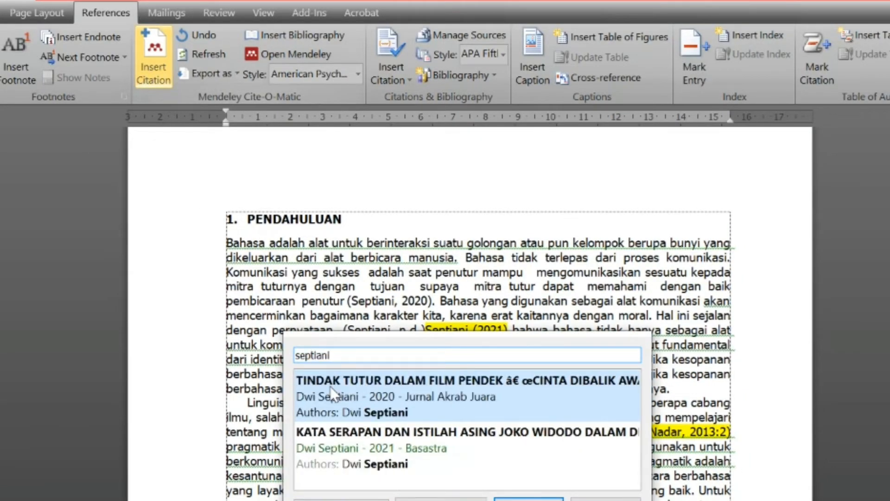
{"action": "left_click", "coordinate": [377, 452]}
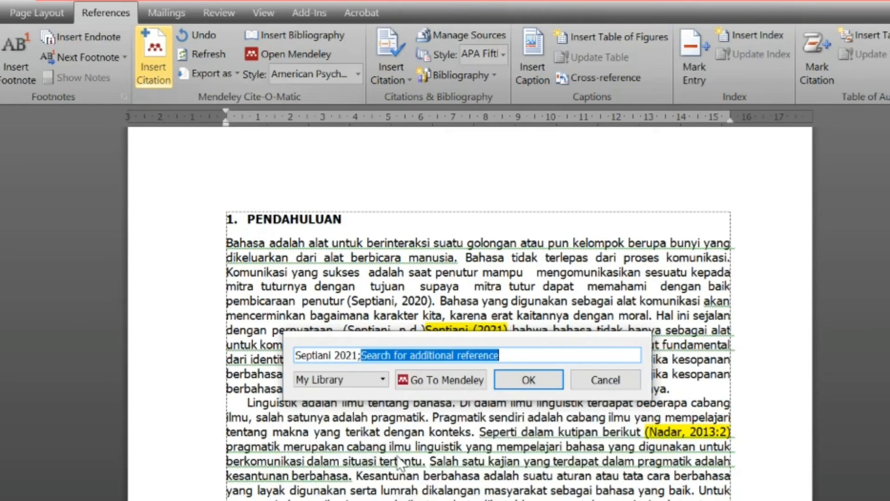
{"action": "left_click", "coordinate": [529, 380]}
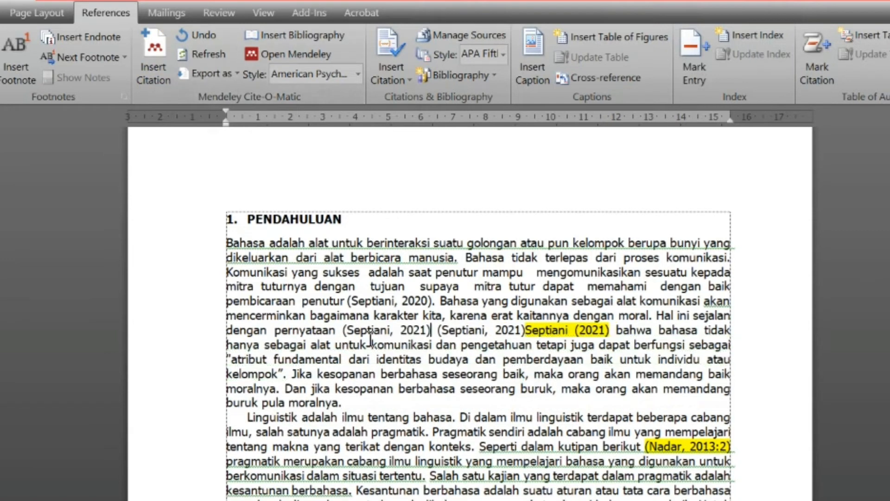
Step: Delete the leftover (Septiani, n.d.) citation and highlighted Septiani (2021) text after the new citation
{"action": "left_click", "coordinate": [346, 330]}
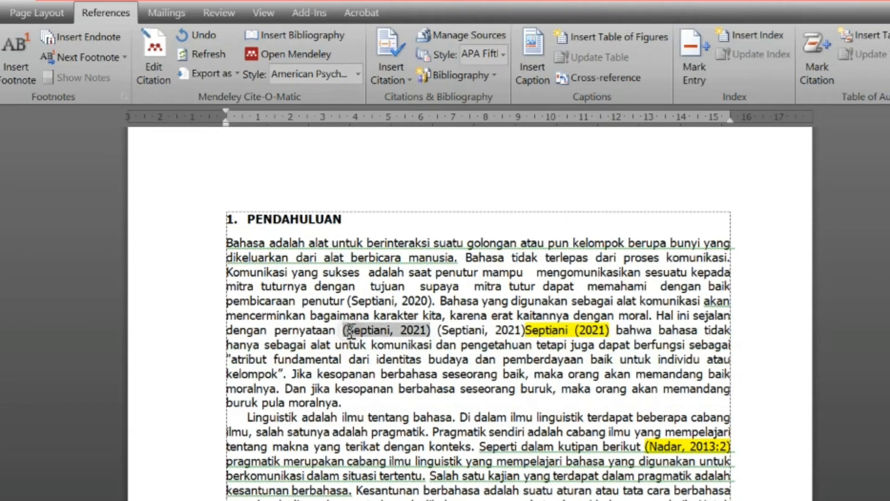
{"action": "left_click_drag", "start_coordinate": [432, 330], "coordinate": [611, 332]}
{"action": "left_click", "coordinate": [439, 330]}
{"action": "key", "text": "Delete"}
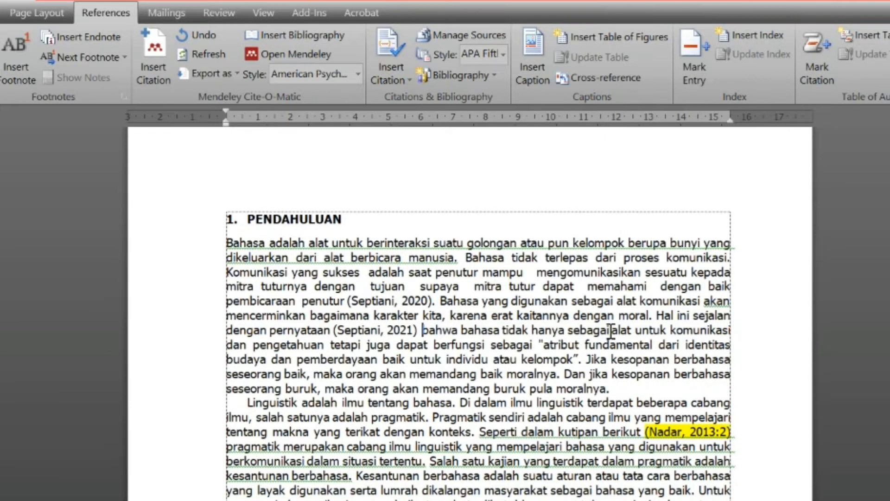
Step: Edit the new citation text into narrative form Septiani (2021) by removing the comma and moving the parenthesis
{"action": "left_click", "coordinate": [373, 304]}
{"action": "left_click", "coordinate": [371, 331]}
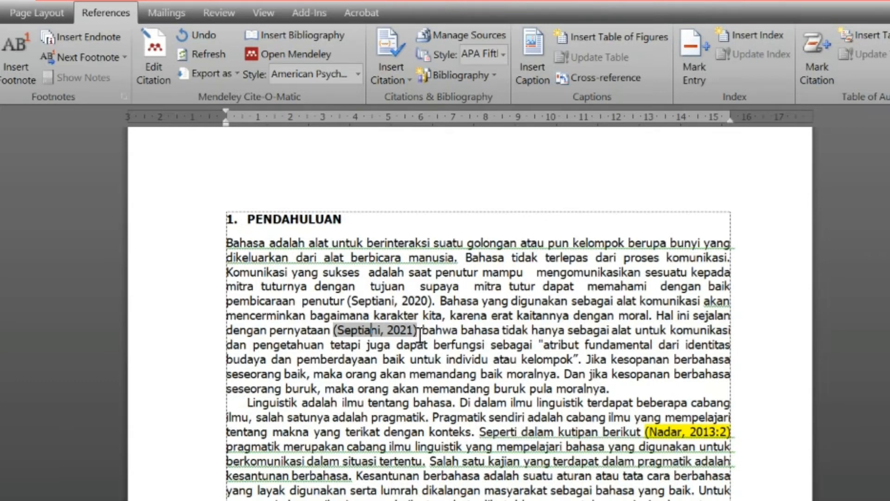
{"action": "left_click", "coordinate": [352, 300]}
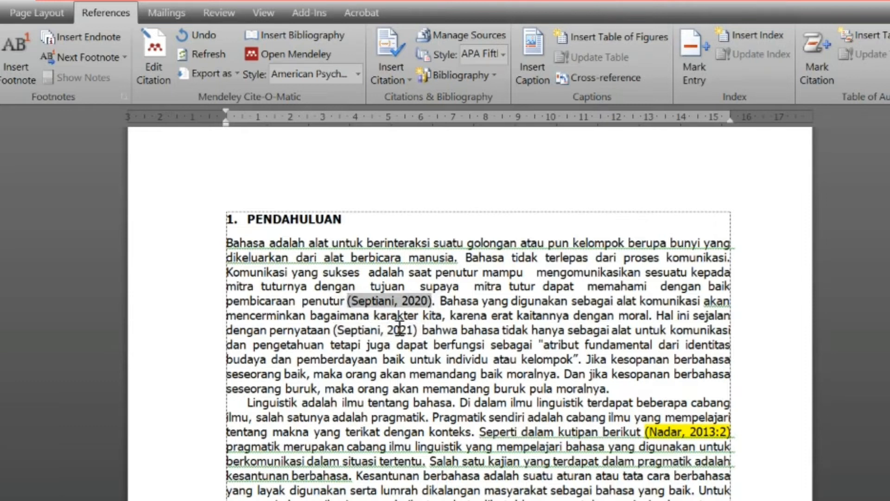
{"action": "left_click", "coordinate": [344, 330]}
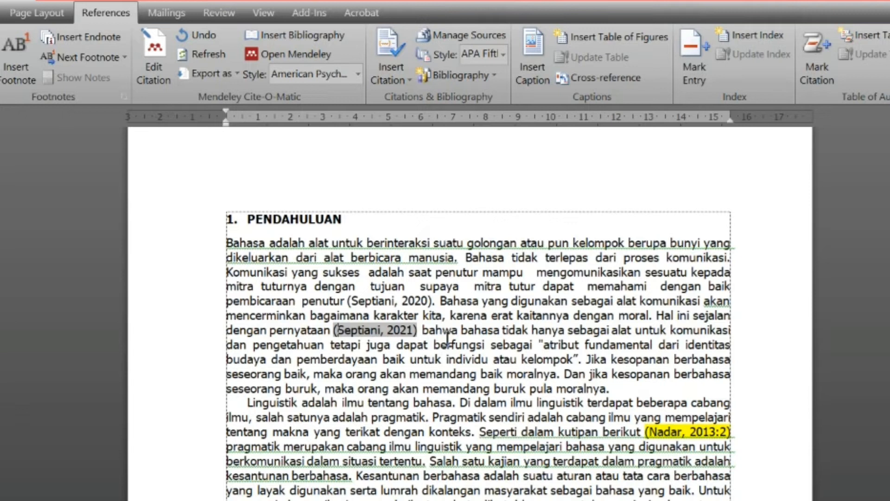
{"action": "key", "text": "BackSpace"}
{"action": "key", "text": "Right"}
{"action": "key", "text": "Right"}
{"action": "key", "text": "Right"}
{"action": "key", "text": "Right"}
{"action": "key", "text": "Right"}
{"action": "key", "text": "Right"}
{"action": "key", "text": "Right"}
{"action": "key", "text": "Right"}
{"action": "key", "text": "Right"}
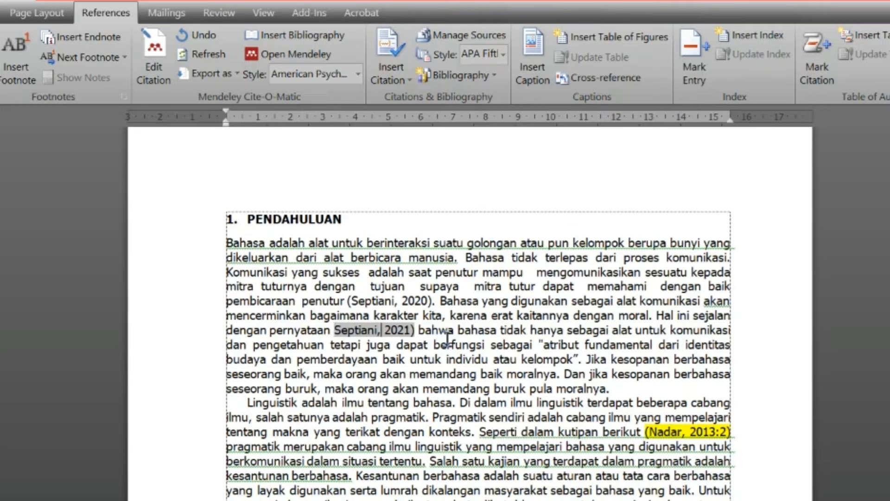
{"action": "key", "text": "BackSpace"}
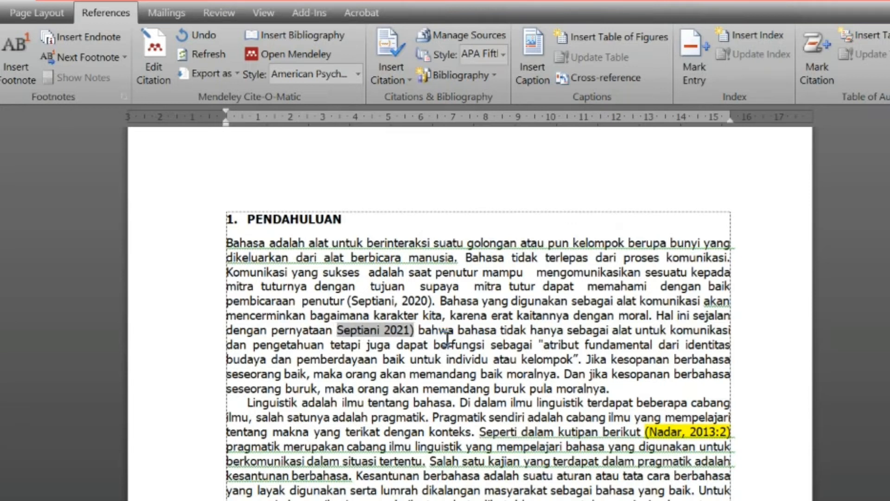
{"action": "type", "text": "("}
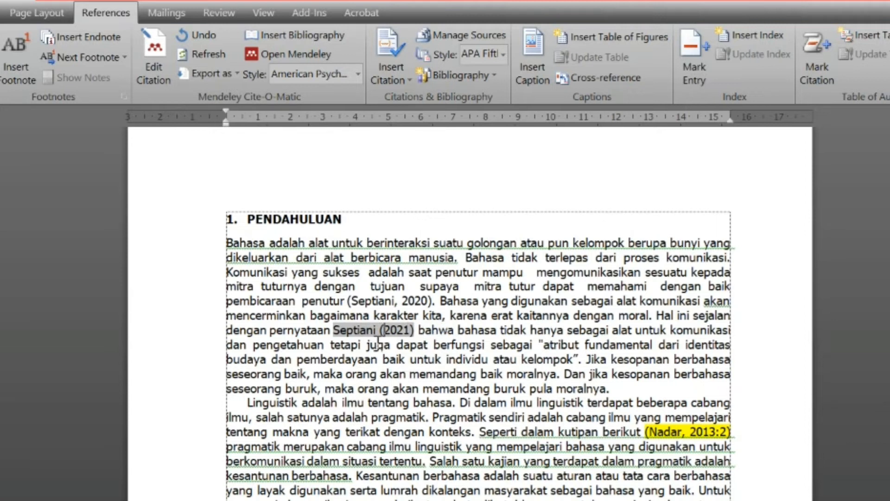
{"action": "left_click", "coordinate": [366, 301]}
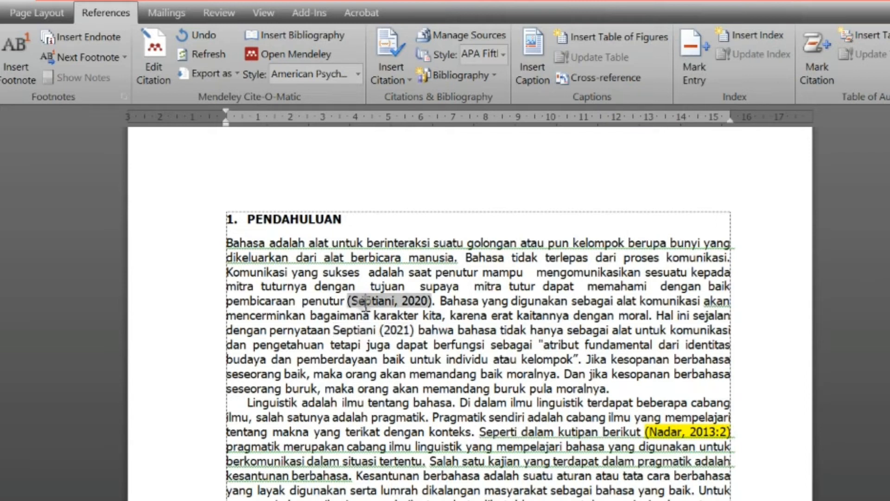
{"action": "left_click", "coordinate": [342, 332]}
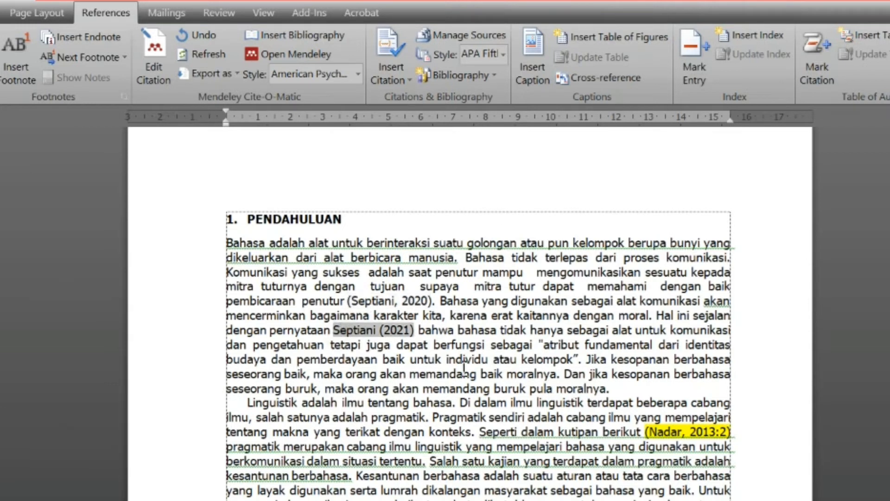
{"action": "left_click", "coordinate": [502, 338]}
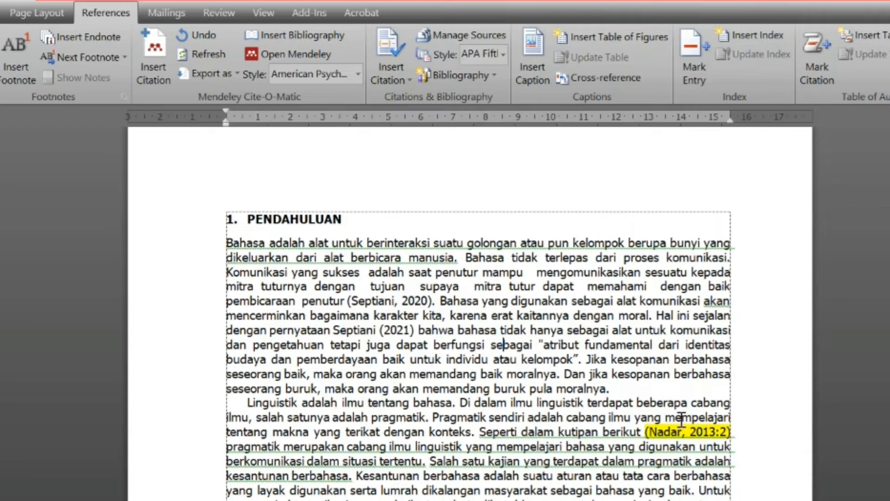
Step: Insert a Mendeley citation for Nadar 2009 before the old (Nadar, 2013:2) citation, keeping the manual Septiani (2021) edit
{"action": "left_click", "coordinate": [645, 431]}
{"action": "left_click", "coordinate": [161, 62]}
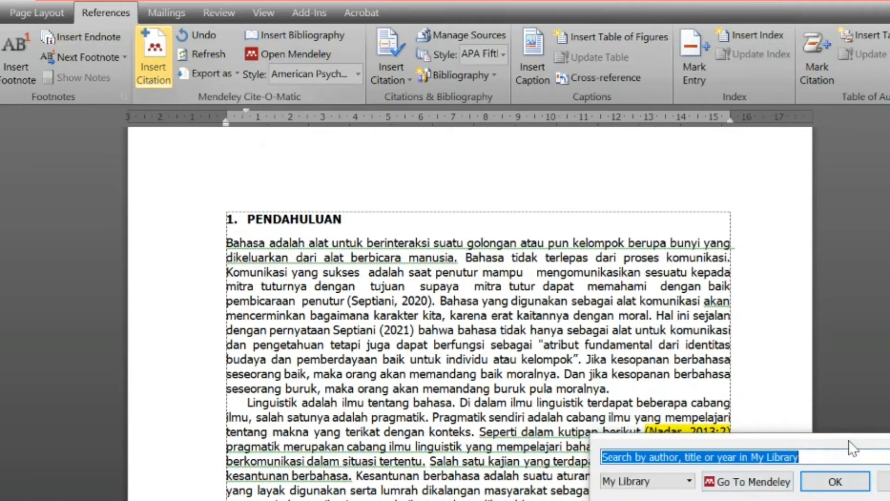
{"action": "left_click_drag", "start_coordinate": [848, 440], "coordinate": [694, 493]}
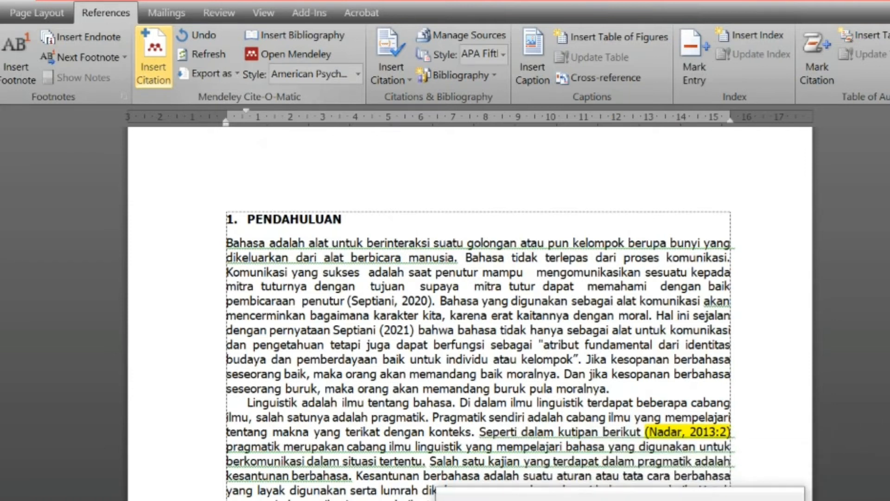
{"action": "type", "text": "nadar"}
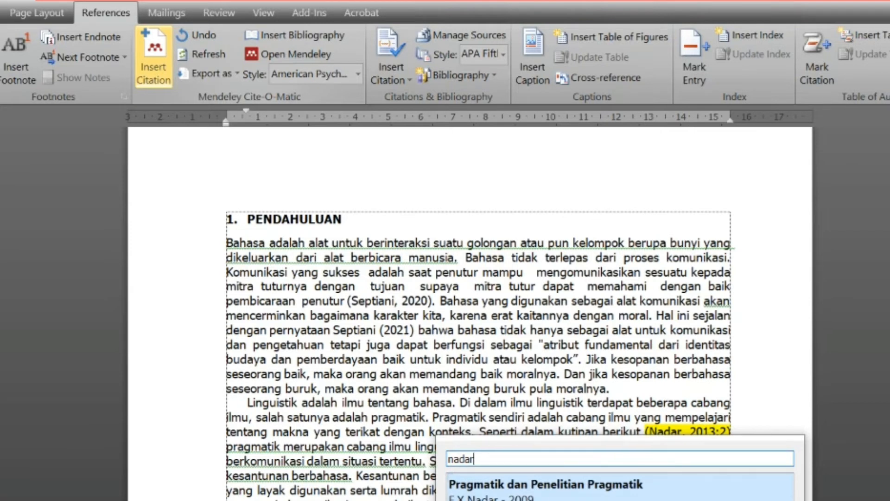
{"action": "left_click_drag", "start_coordinate": [586, 441], "coordinate": [593, 454]}
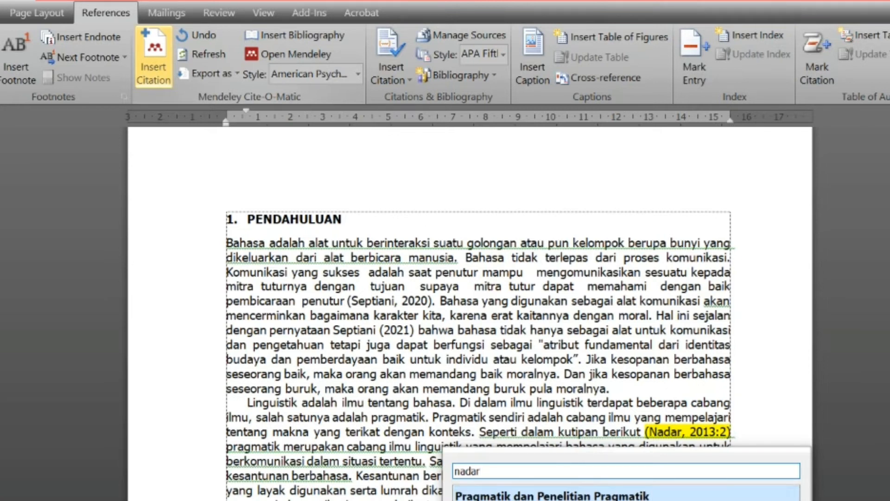
{"action": "key", "text": "Return"}
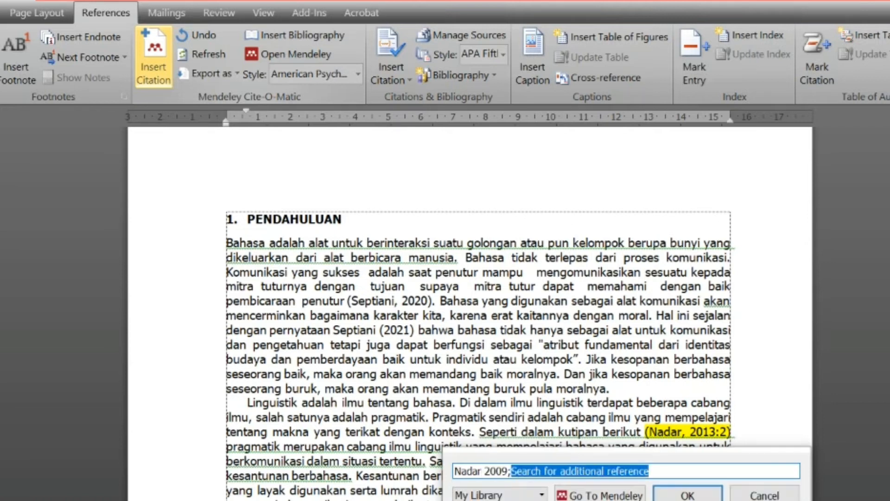
{"action": "left_click", "coordinate": [693, 495]}
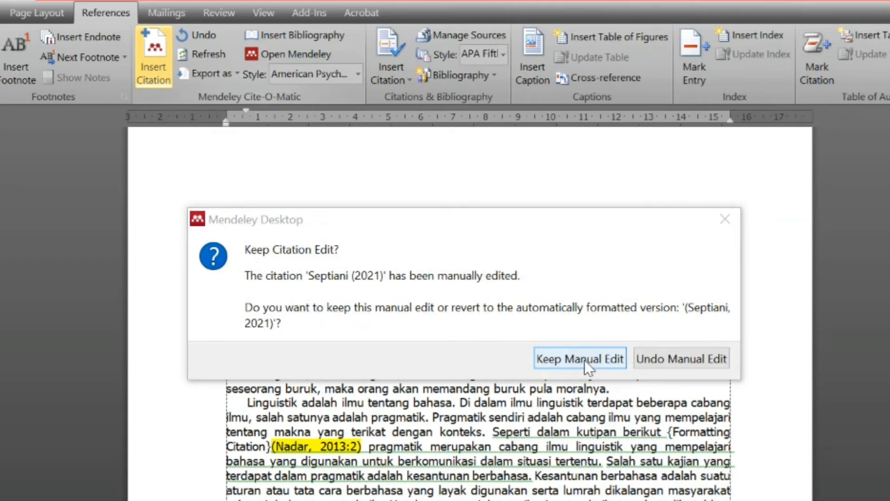
{"action": "left_click", "coordinate": [584, 363]}
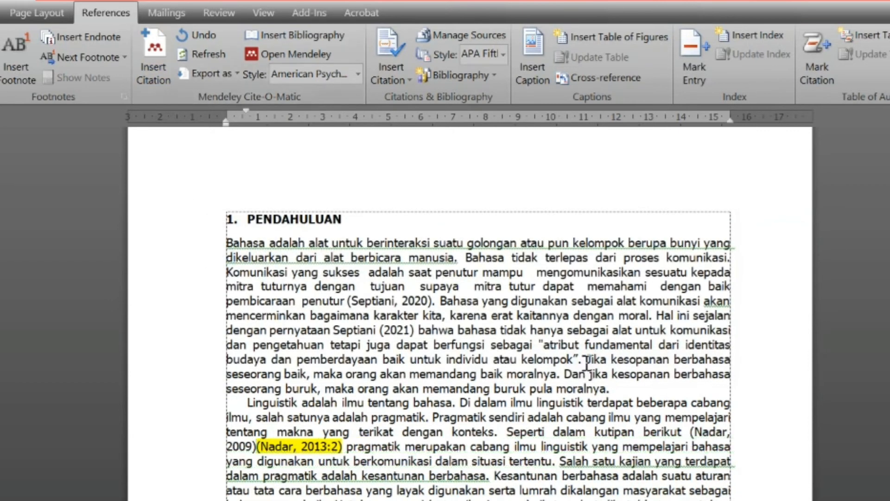
{"action": "left_click", "coordinate": [698, 433]}
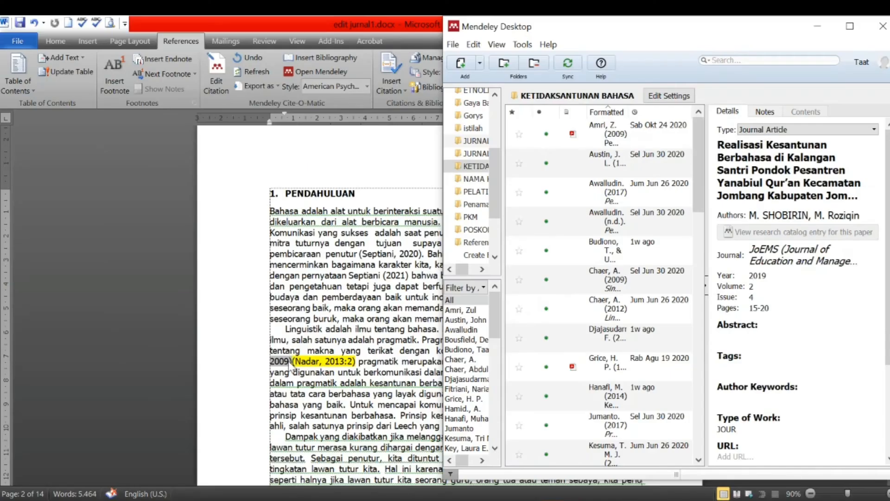
{"action": "left_click", "coordinate": [290, 366]}
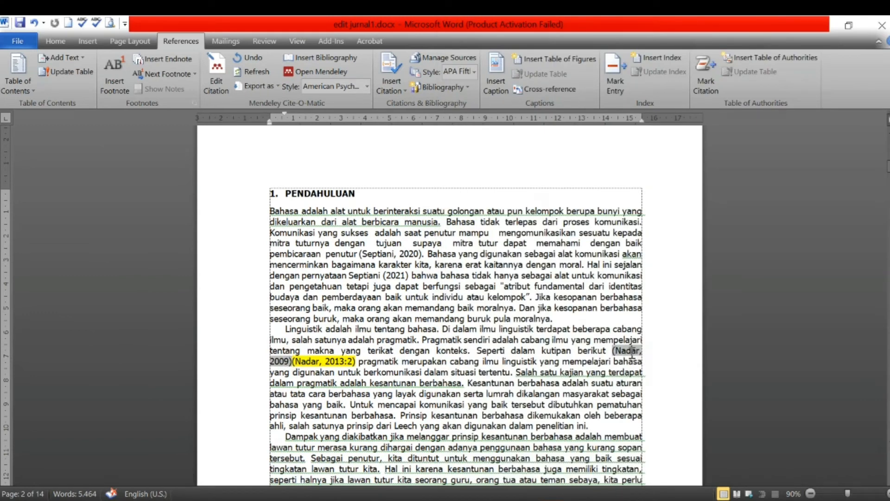
{"action": "left_click_drag", "start_coordinate": [297, 361], "coordinate": [347, 366]}
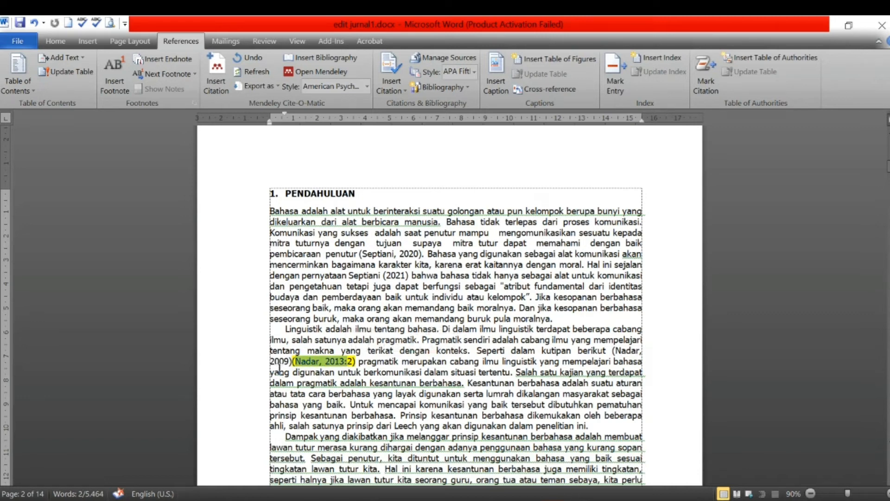
{"action": "left_click", "coordinate": [282, 364]}
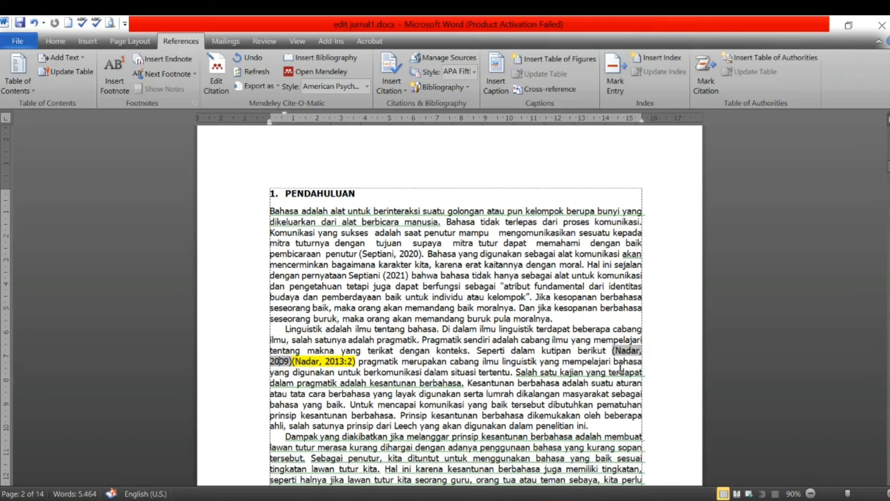
{"action": "key", "text": "alt+Tab"}
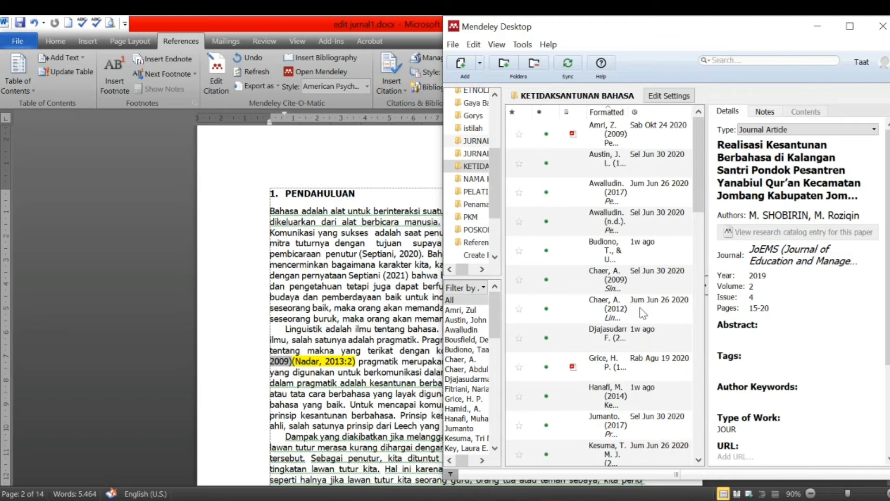
{"action": "left_click", "coordinate": [321, 364]}
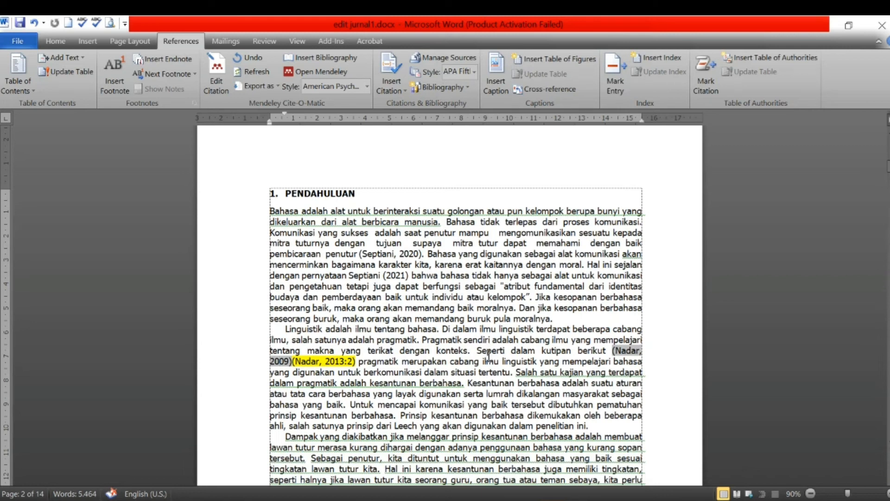
Step: Insert a Mendeley bibliography on the empty line under the DAFTAR PUSTAKA heading at the article's end
{"action": "scroll", "coordinate": [531, 357], "scroll_direction": "down", "scroll_amount": 1}
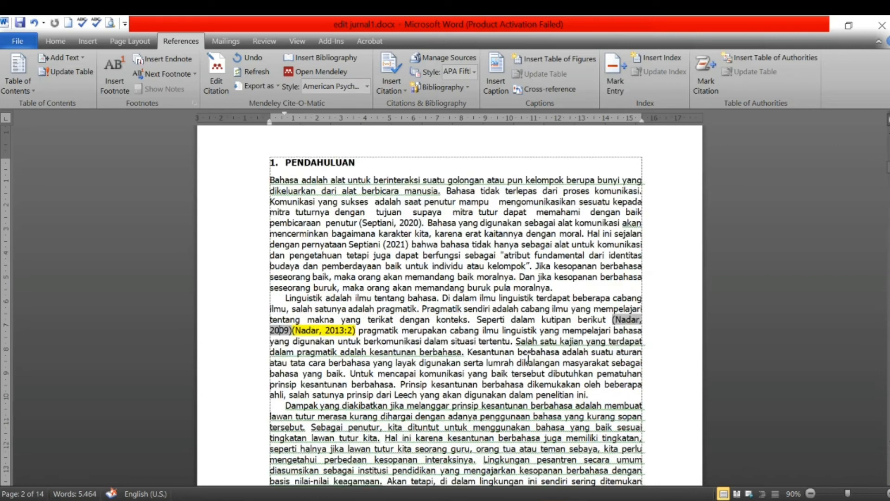
{"action": "scroll", "coordinate": [511, 342], "scroll_direction": "down", "scroll_amount": 11}
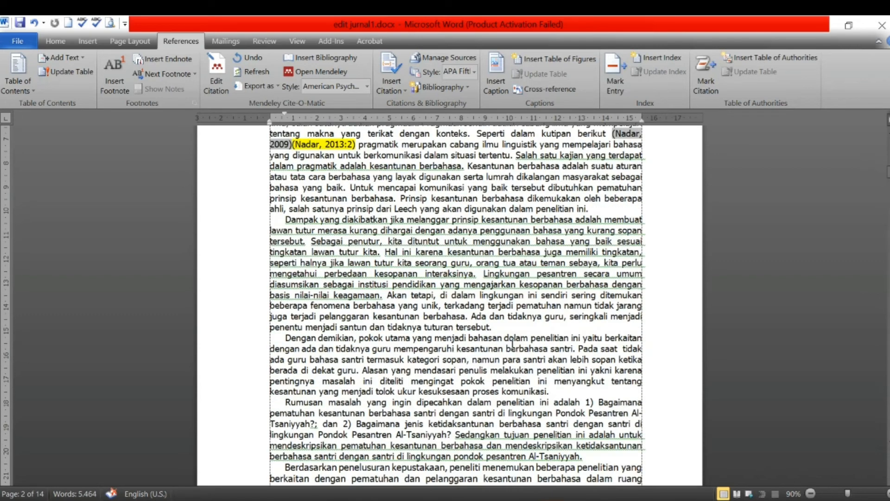
{"action": "left_click", "coordinate": [453, 346]}
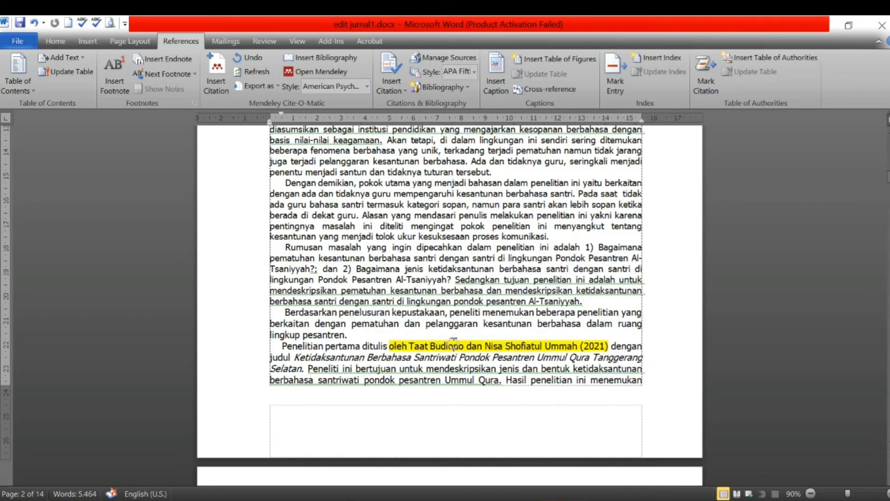
{"action": "scroll", "coordinate": [452, 348], "scroll_direction": "down", "scroll_amount": 5}
{"action": "scroll", "coordinate": [453, 350], "scroll_direction": "down", "scroll_amount": 3}
{"action": "left_click", "coordinate": [458, 367]}
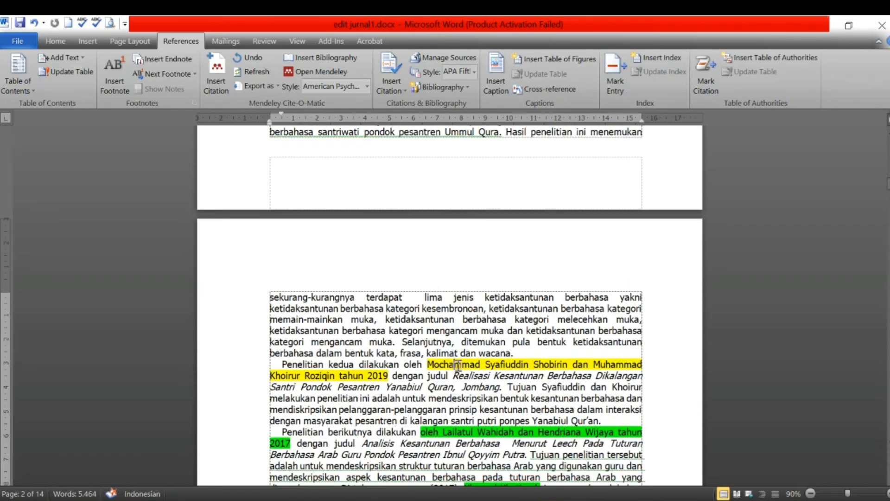
{"action": "scroll", "coordinate": [459, 368], "scroll_direction": "down", "scroll_amount": 6}
{"action": "scroll", "coordinate": [458, 367], "scroll_direction": "down", "scroll_amount": 17}
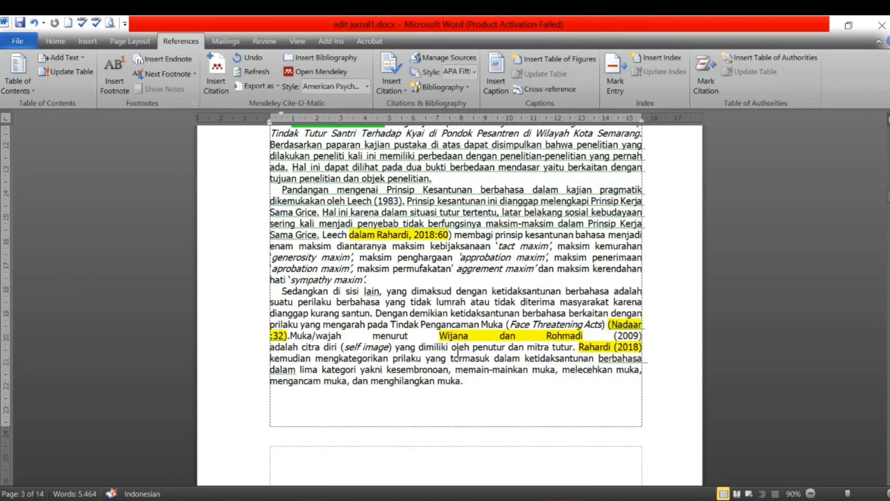
{"action": "scroll", "coordinate": [459, 345], "scroll_direction": "down", "scroll_amount": 20}
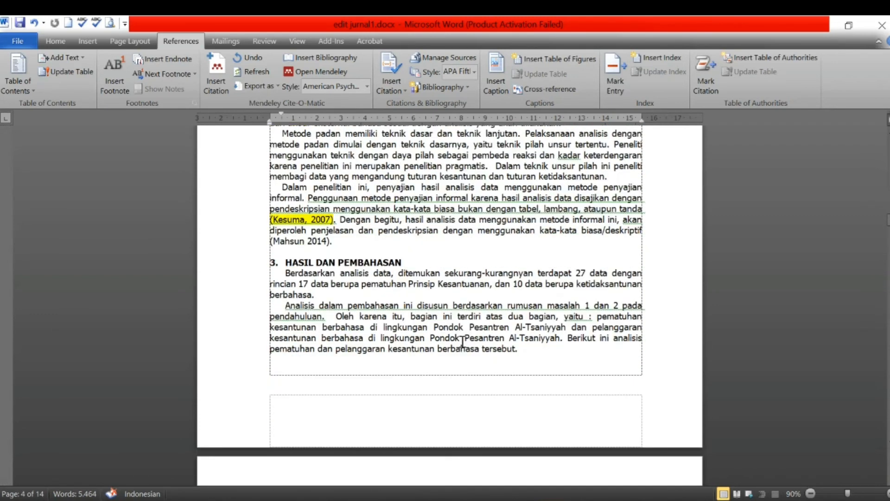
{"action": "left_click", "coordinate": [297, 220]}
{"action": "scroll", "coordinate": [446, 330], "scroll_direction": "down", "scroll_amount": 20}
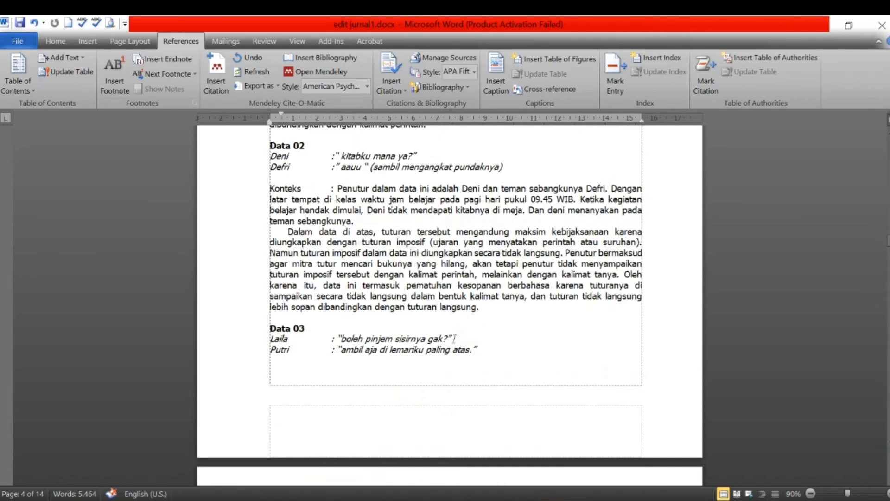
{"action": "scroll", "coordinate": [445, 330], "scroll_direction": "down", "scroll_amount": 20}
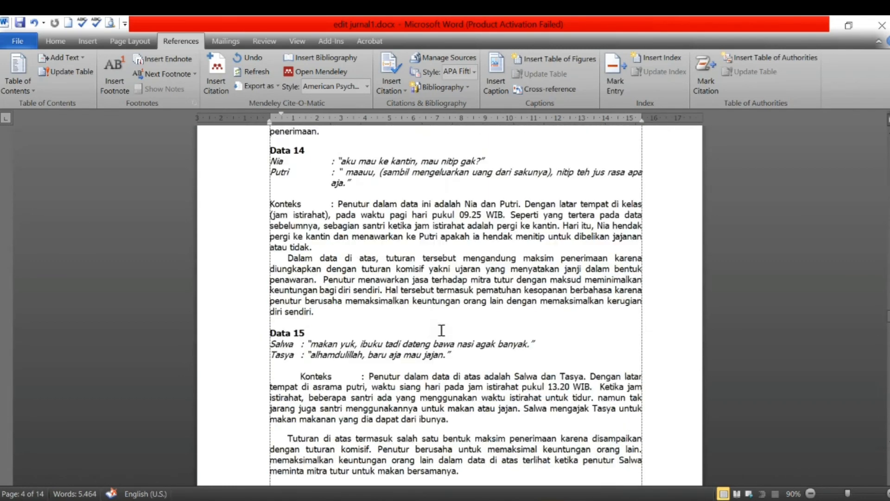
{"action": "scroll", "coordinate": [443, 324], "scroll_direction": "down", "scroll_amount": 20}
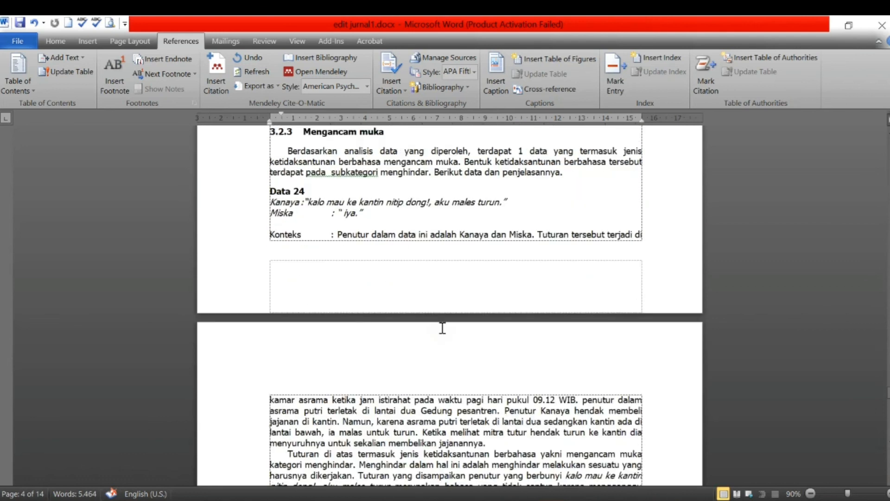
{"action": "scroll", "coordinate": [442, 326], "scroll_direction": "down", "scroll_amount": 20}
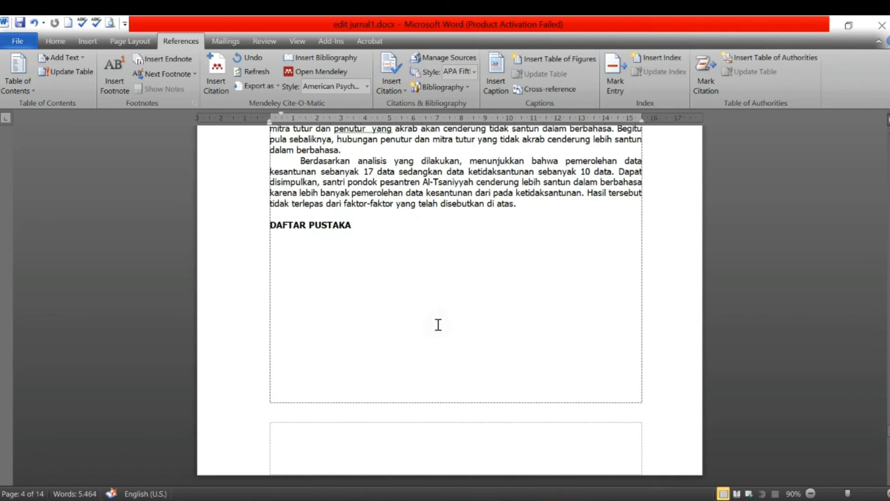
{"action": "left_click", "coordinate": [324, 245]}
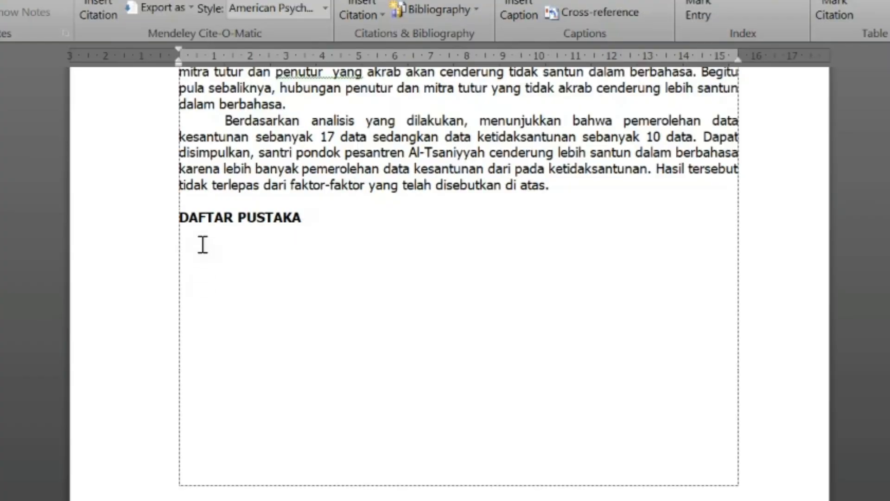
{"action": "left_click", "coordinate": [201, 242]}
{"action": "left_click", "coordinate": [185, 261]}
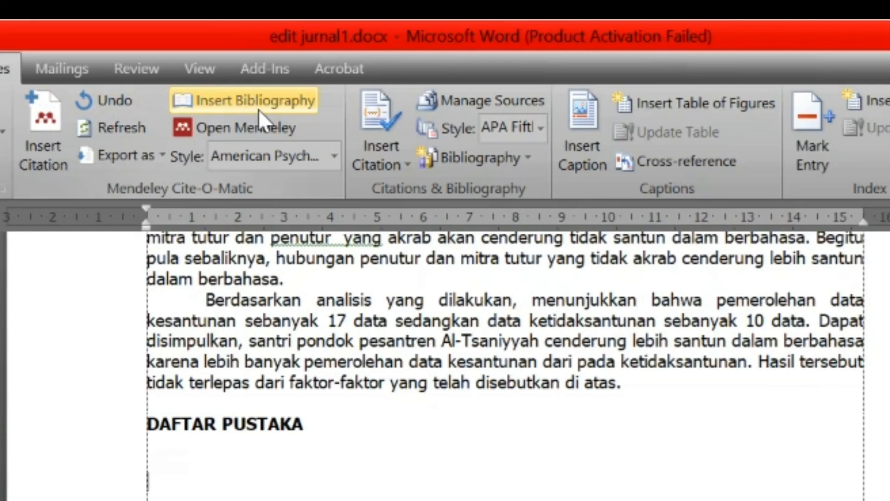
{"action": "left_click", "coordinate": [252, 102]}
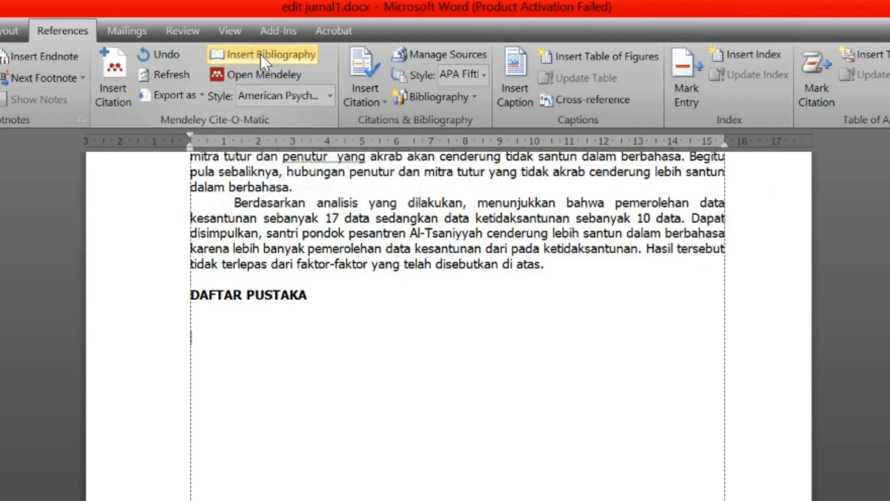
{"action": "left_click", "coordinate": [261, 53]}
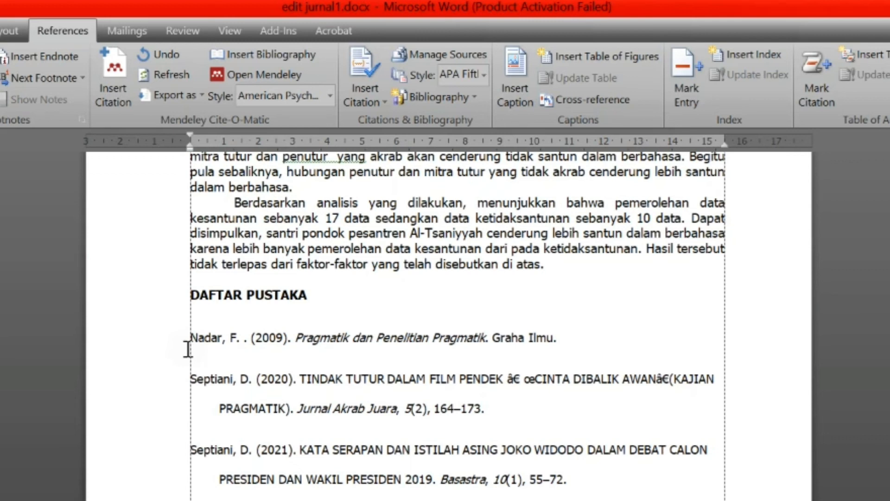
Step: Select and inspect the inserted bibliography entries for formatting problems
{"action": "left_click_drag", "start_coordinate": [189, 338], "coordinate": [610, 487]}
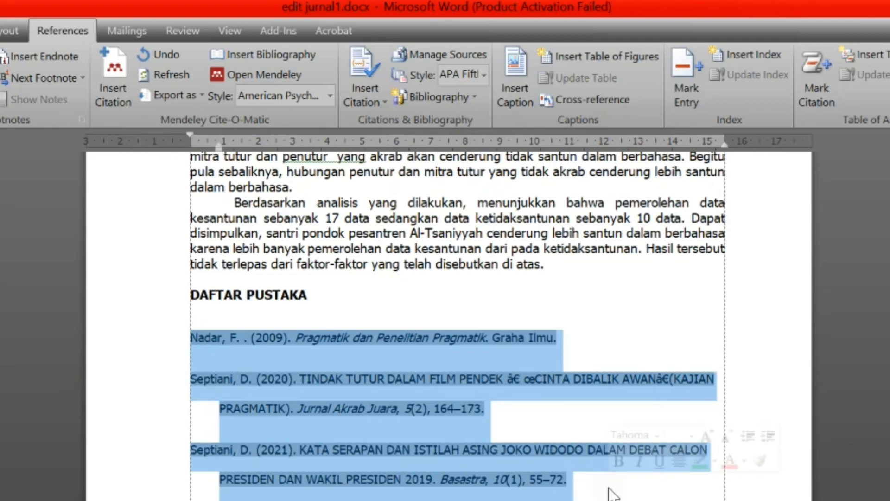
{"action": "left_click", "coordinate": [333, 410]}
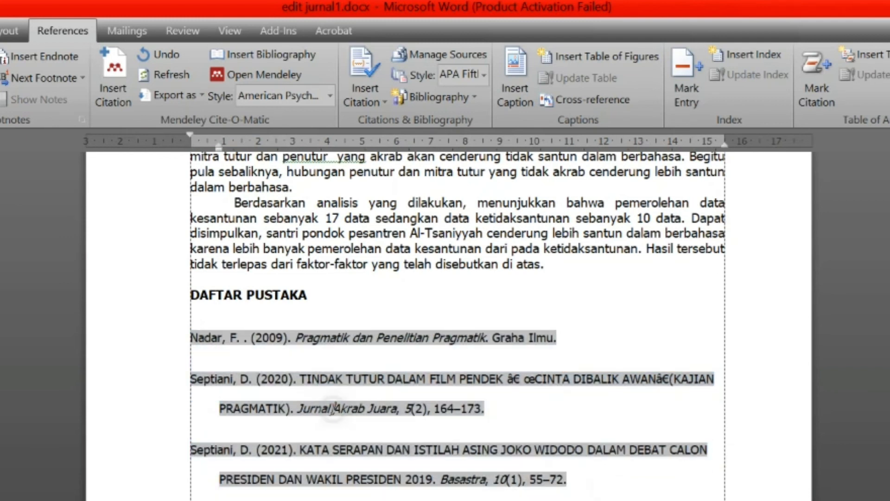
{"action": "left_click", "coordinate": [482, 382]}
{"action": "left_click", "coordinate": [519, 382]}
{"action": "left_click", "coordinate": [386, 408]}
{"action": "type", "text": "v"}
{"action": "key", "text": "BackSpace"}
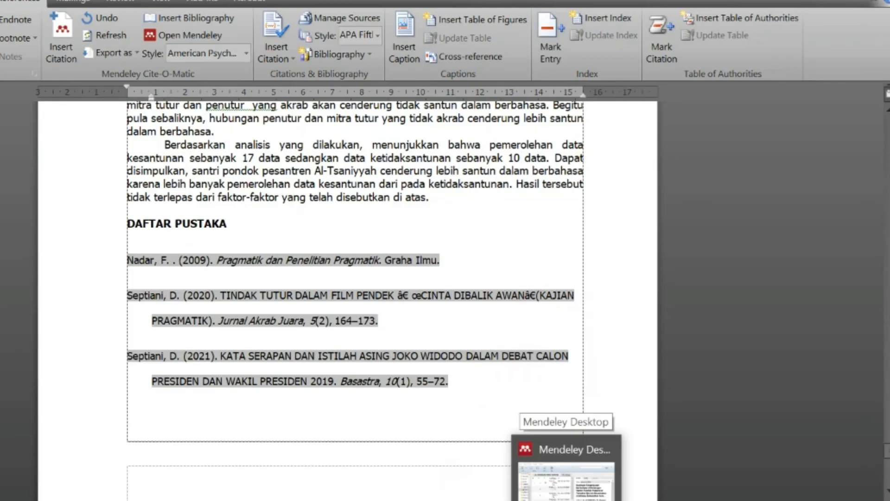
Step: Switch to Mendeley Desktop and maximize its library window
{"action": "left_click", "coordinate": [566, 480]}
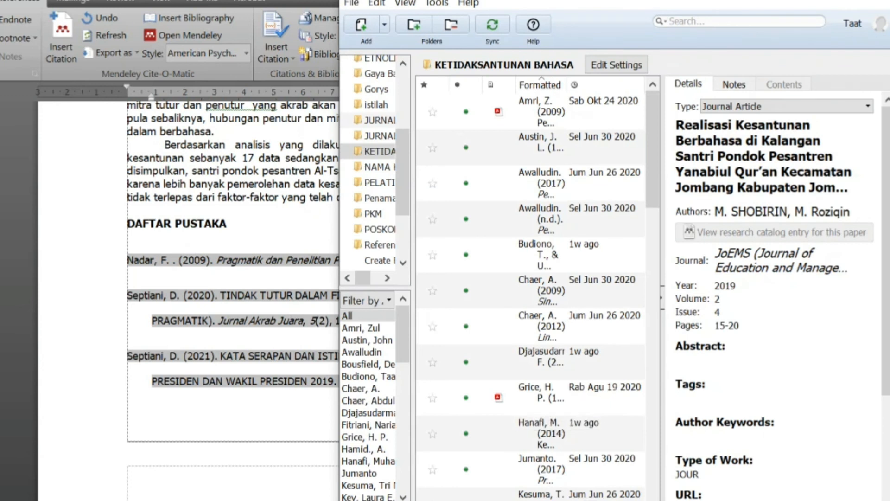
{"action": "left_click", "coordinate": [863, 9]}
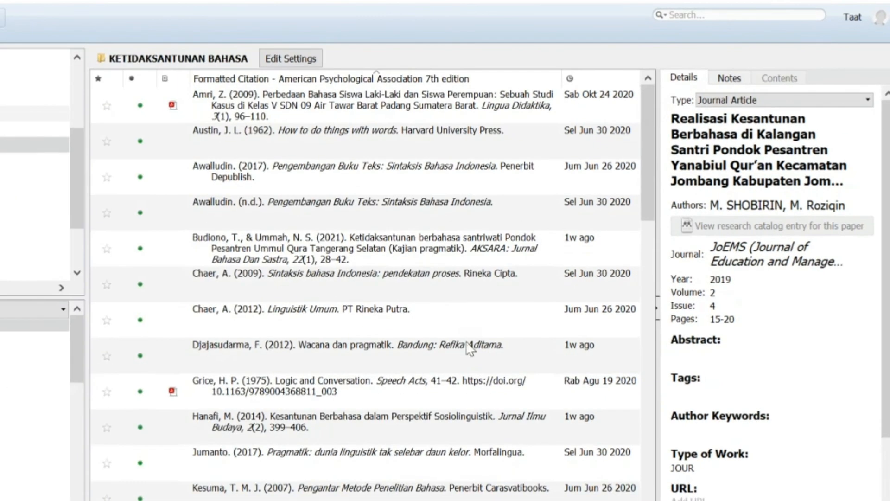